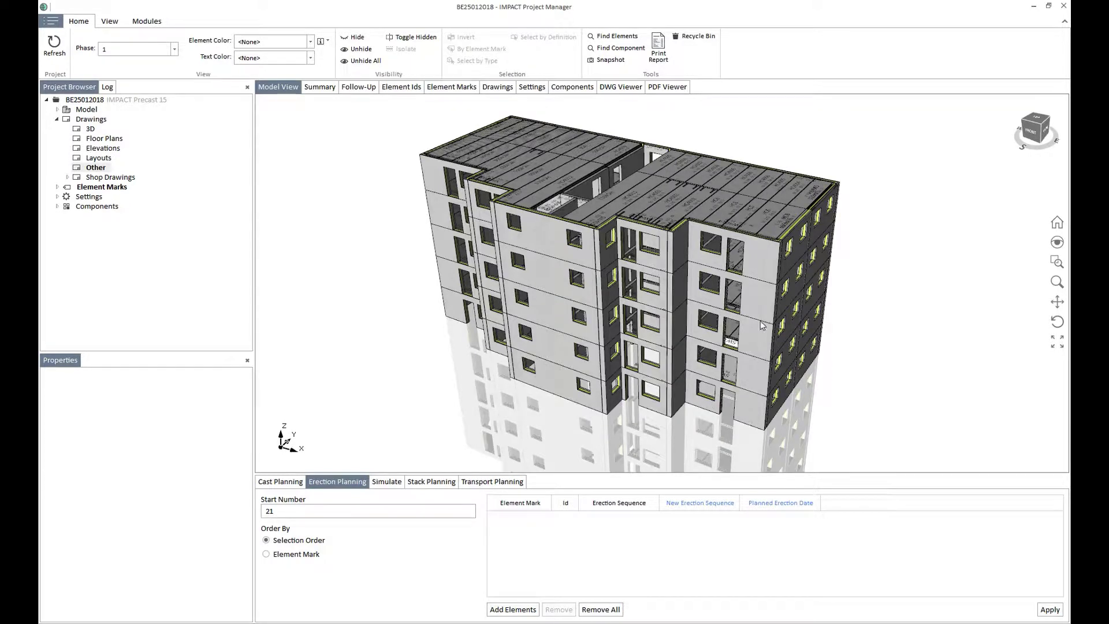
Create a new Floor Plans drawing named 'IFC' and accept its plot settings
left_click(104, 142)
right_click(104, 142)
left_click(119, 147)
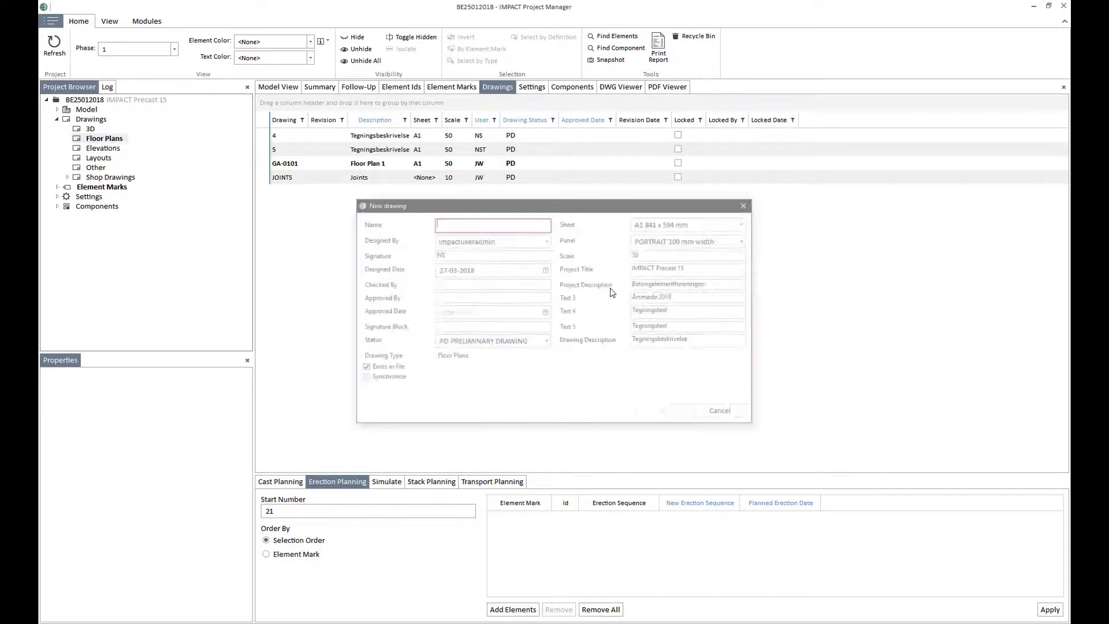
type("I")
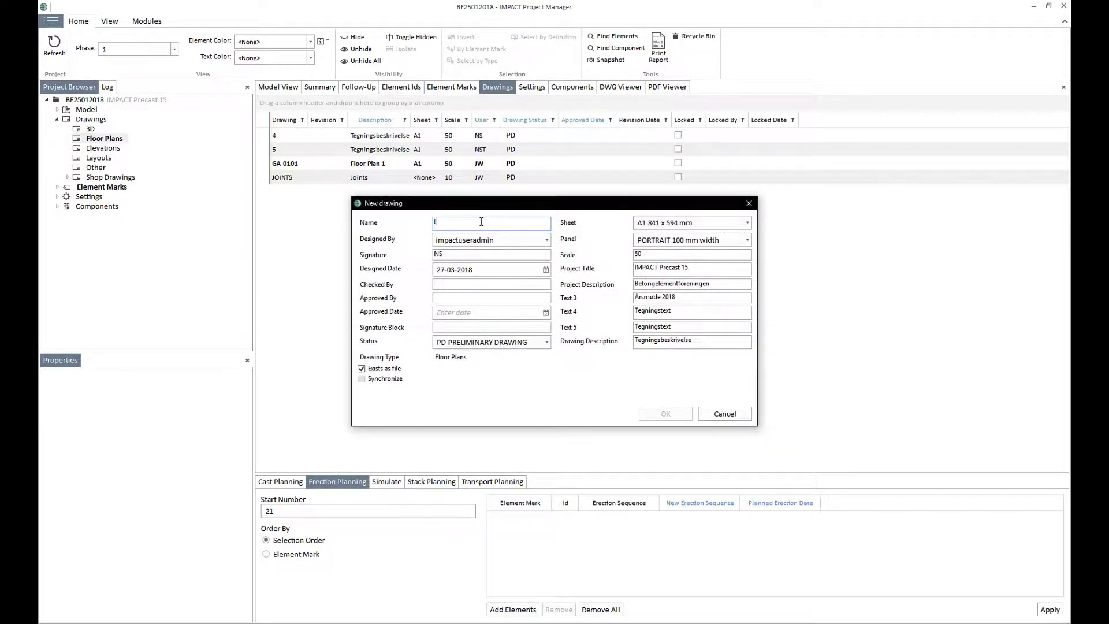
type("FC")
left_click(654, 413)
left_click(624, 364)
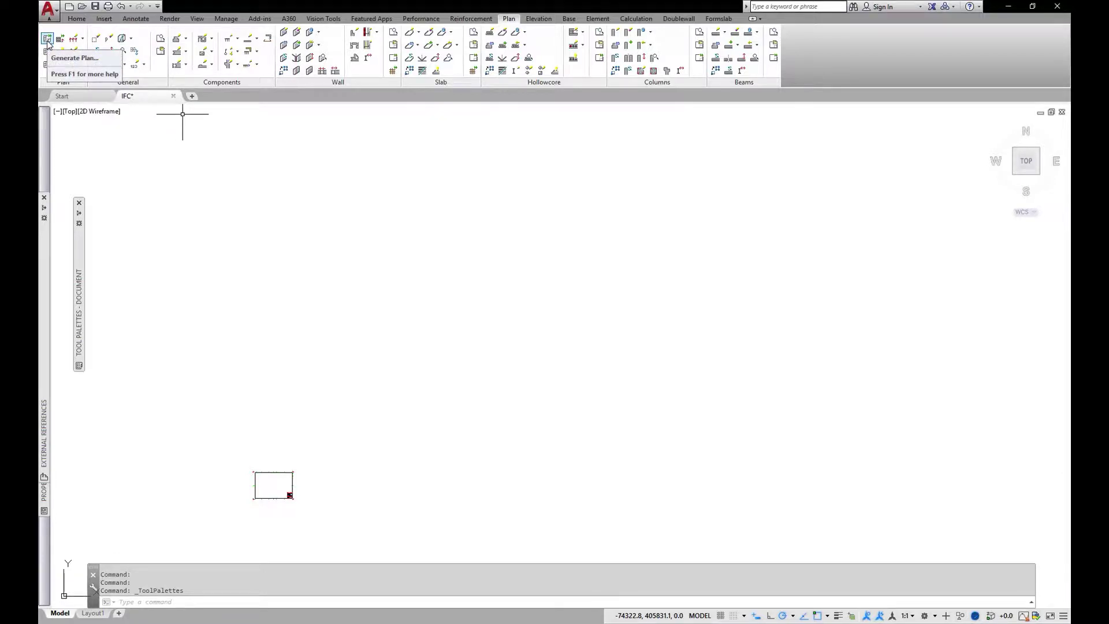
Centre and zoom in on the IFC sheet and switch the viewport to the Realistic visual style
middle_click_drag(346, 306, 566, 260)
scroll(511, 385, "up", 4)
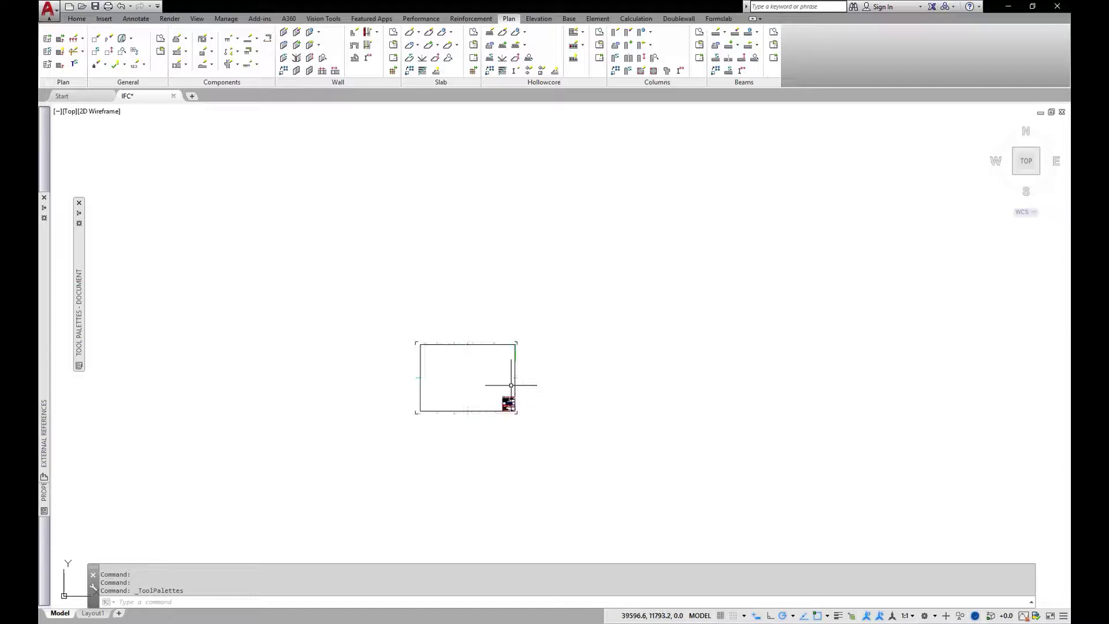
scroll(511, 385, "up", 2)
left_click(82, 112)
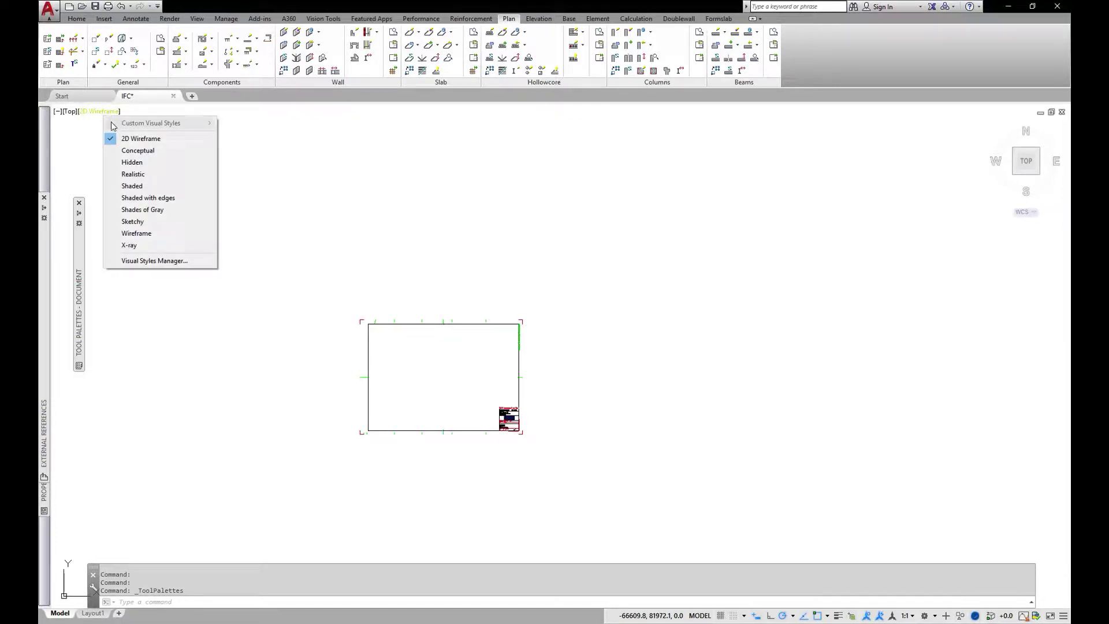
left_click(153, 174)
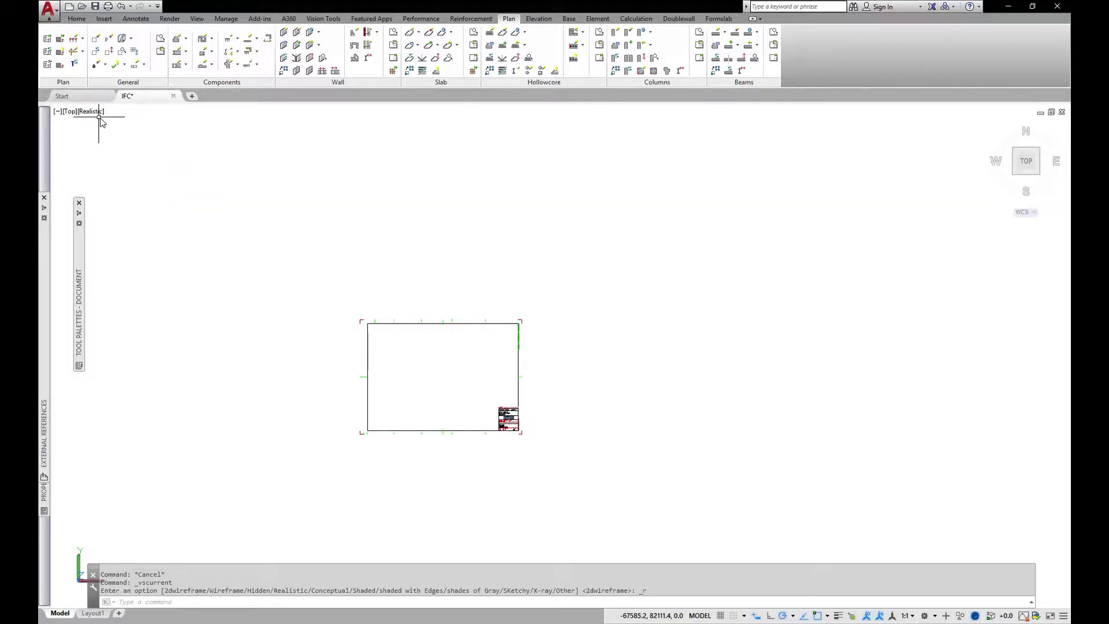
Generate a building-1 plan as AutoCAD solid (IFC) with Floor <all> and Phase <all>
left_click(47, 39)
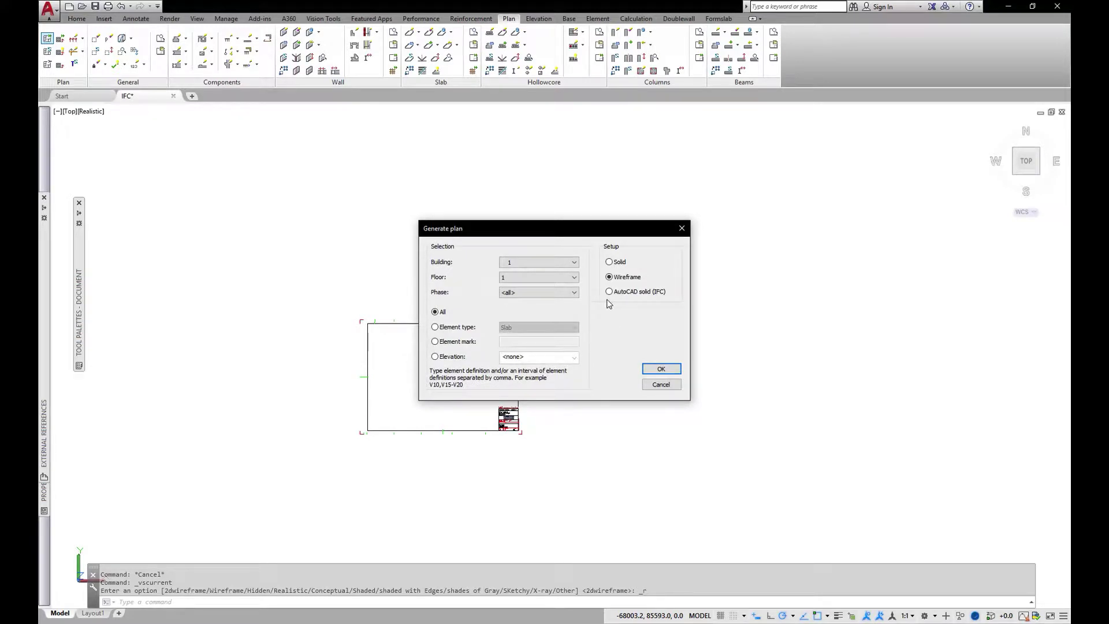
left_click(610, 292)
left_click_drag(575, 233, 448, 185)
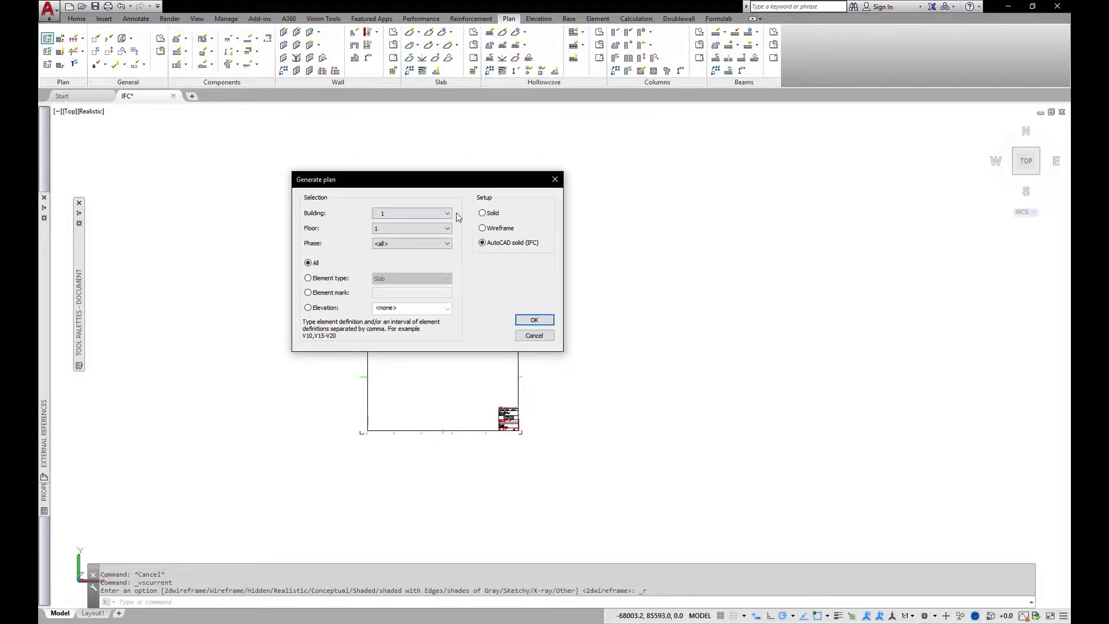
left_click(413, 228)
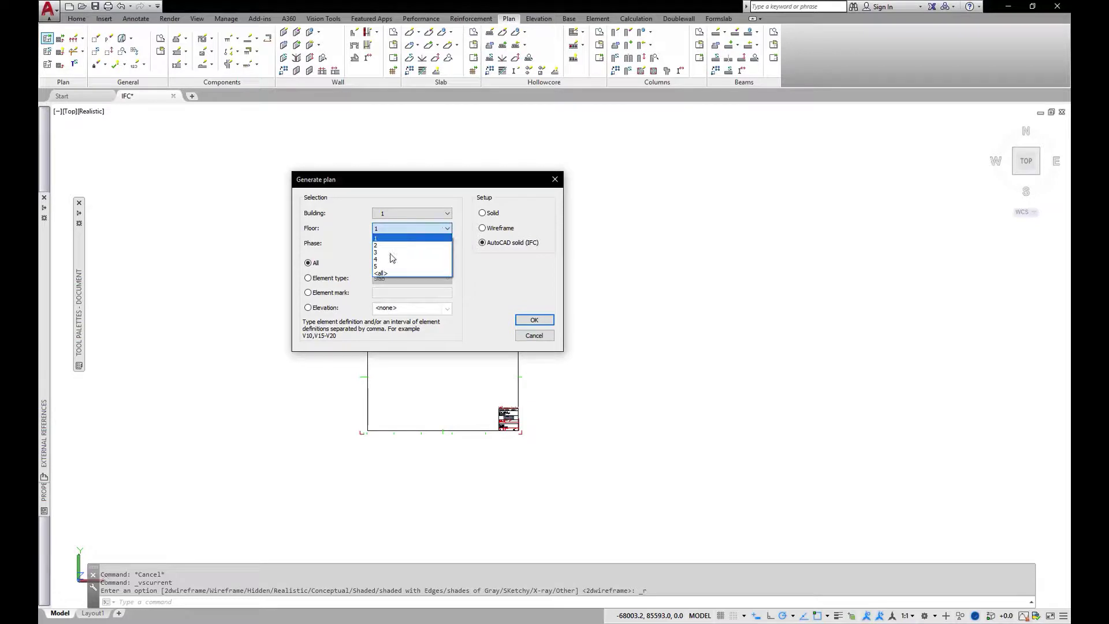
left_click(385, 273)
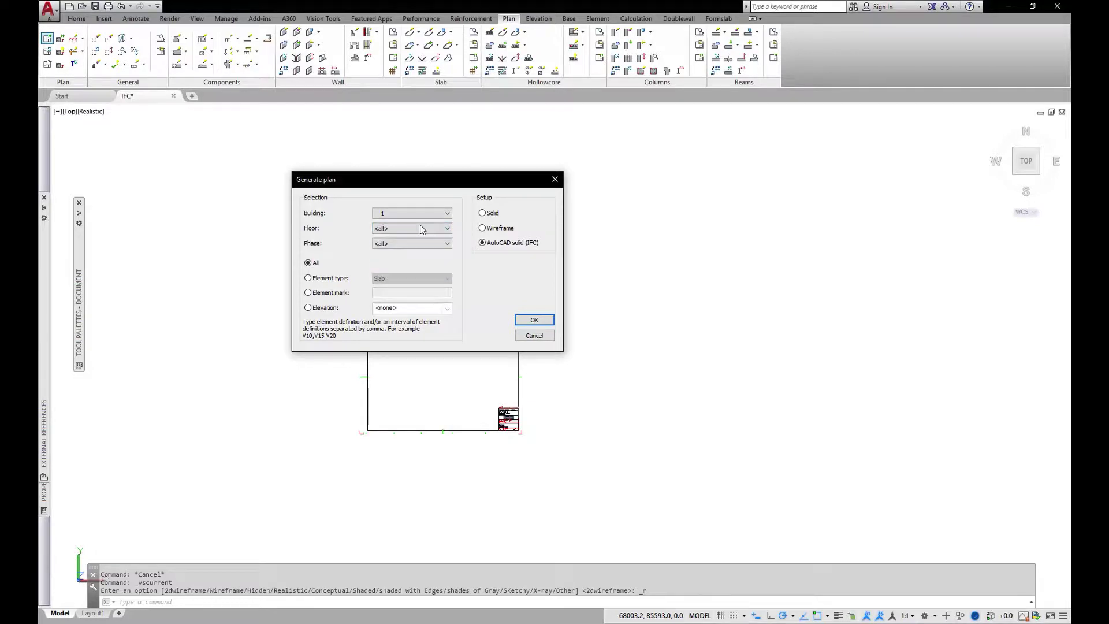
left_click(323, 267)
left_click(526, 322)
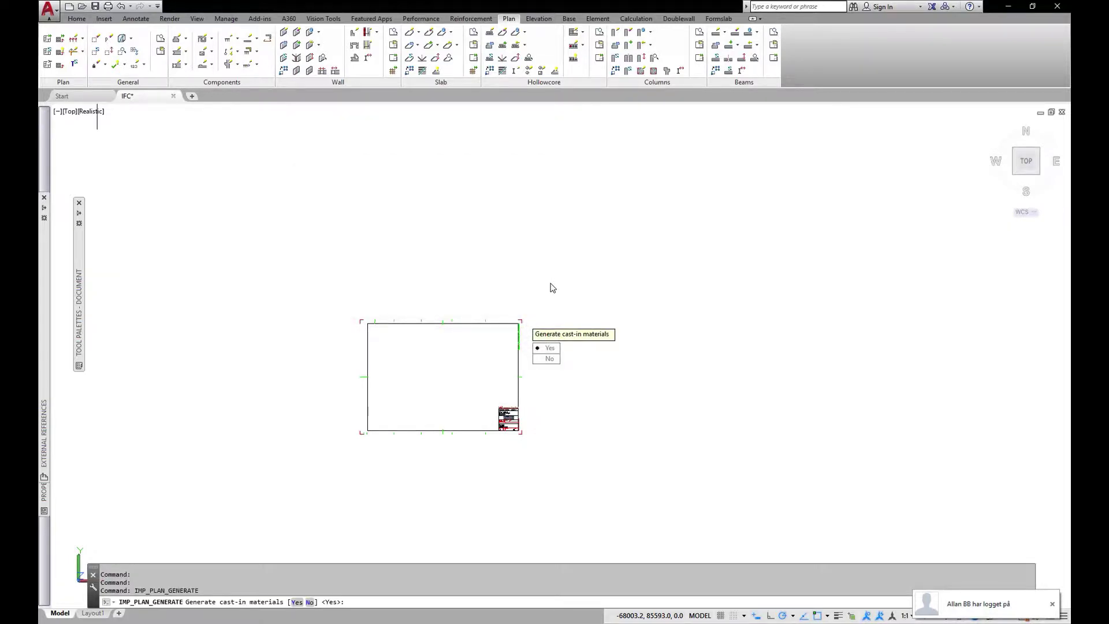
Answer Yes to generating cast-in materials so the plan is placed on the sheet
left_click(551, 349)
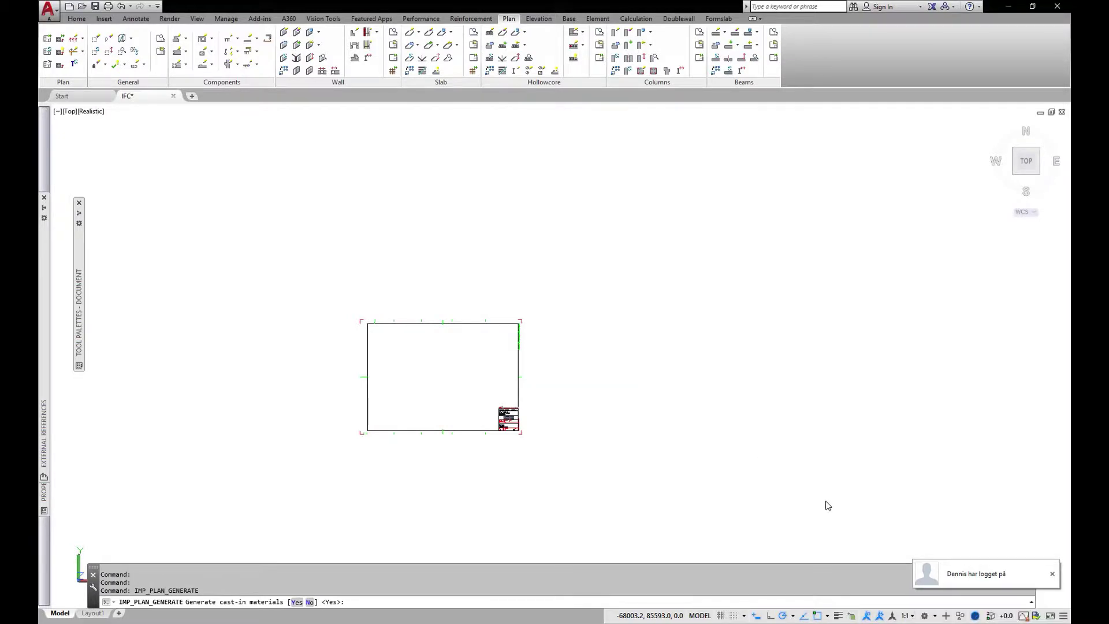
type("Y")
key("Return")
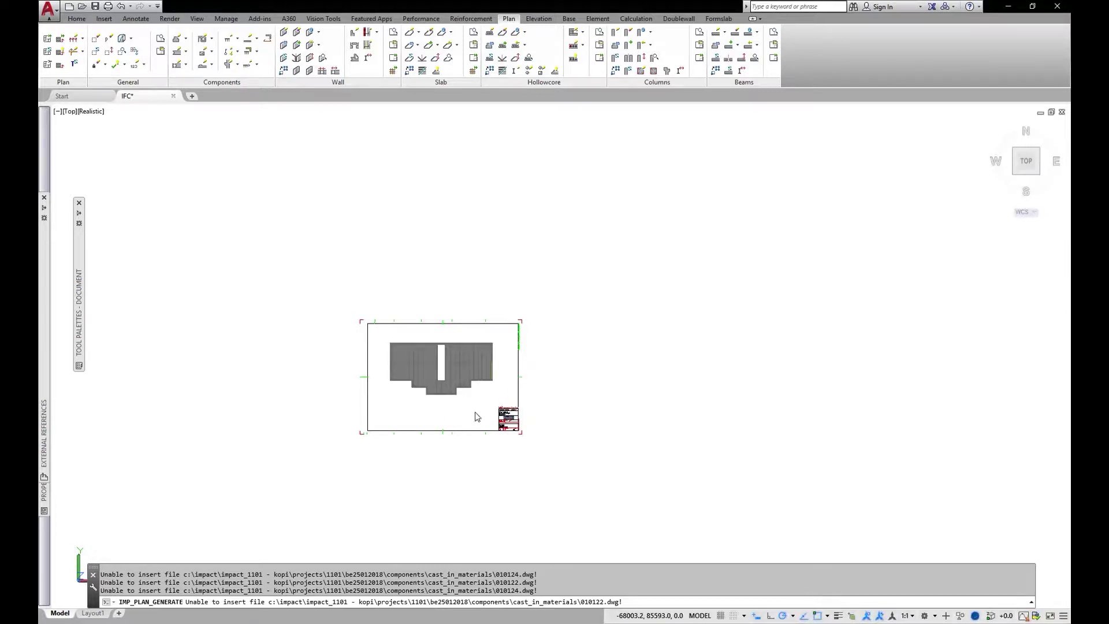
Zoom in and switch to the SW Isometric view to show the precast building in 3D
type("p")
key("Return")
scroll(421, 359, "up", 2)
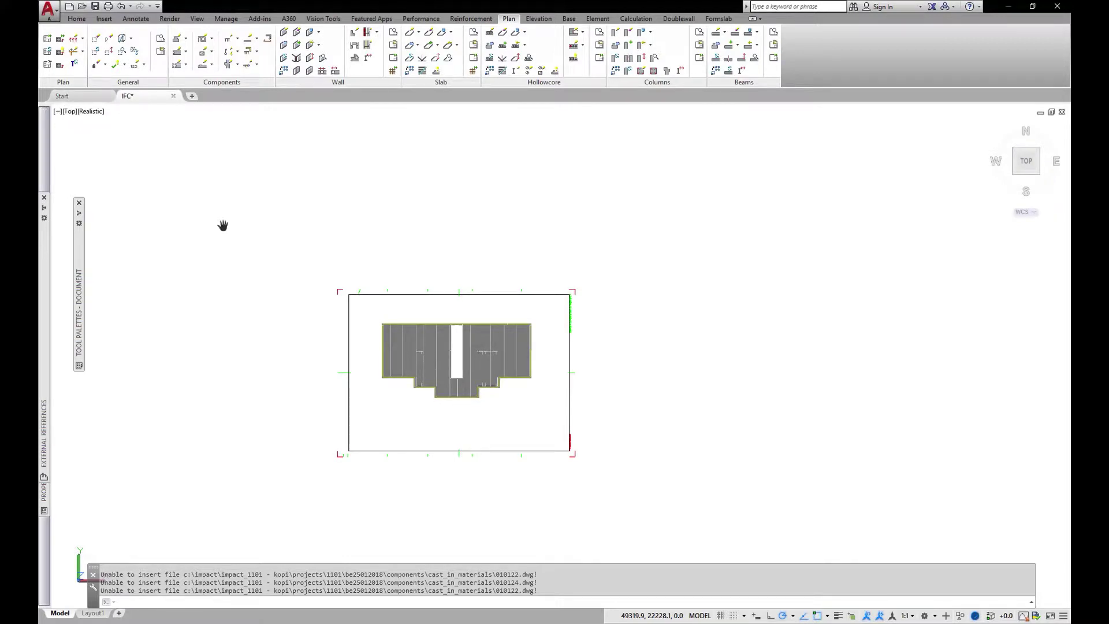
key("Escape")
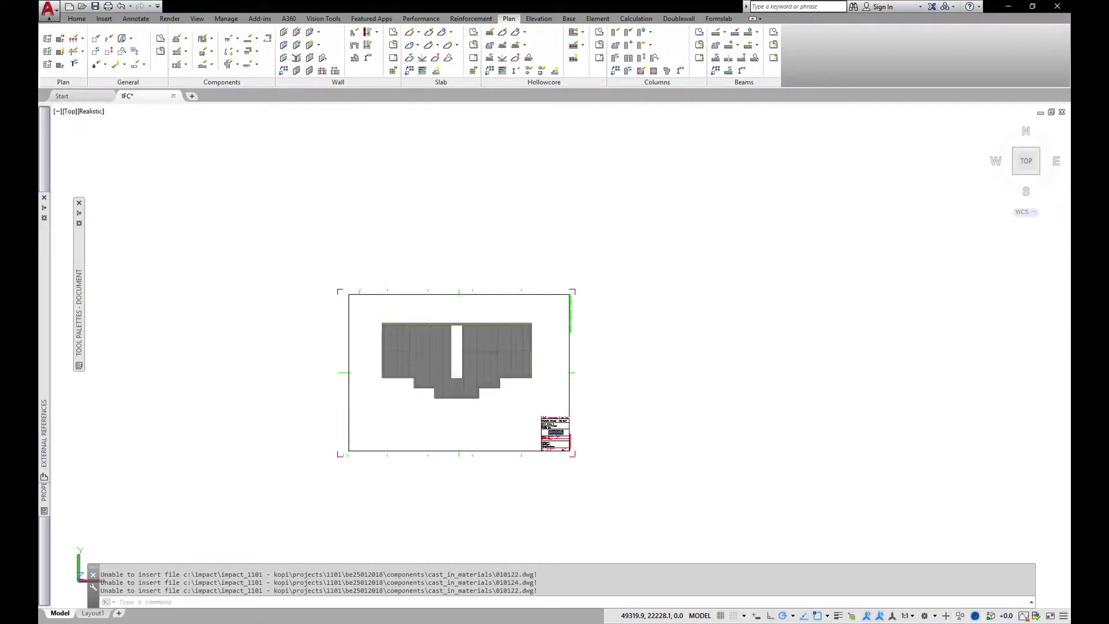
left_click(70, 113)
left_click(141, 211)
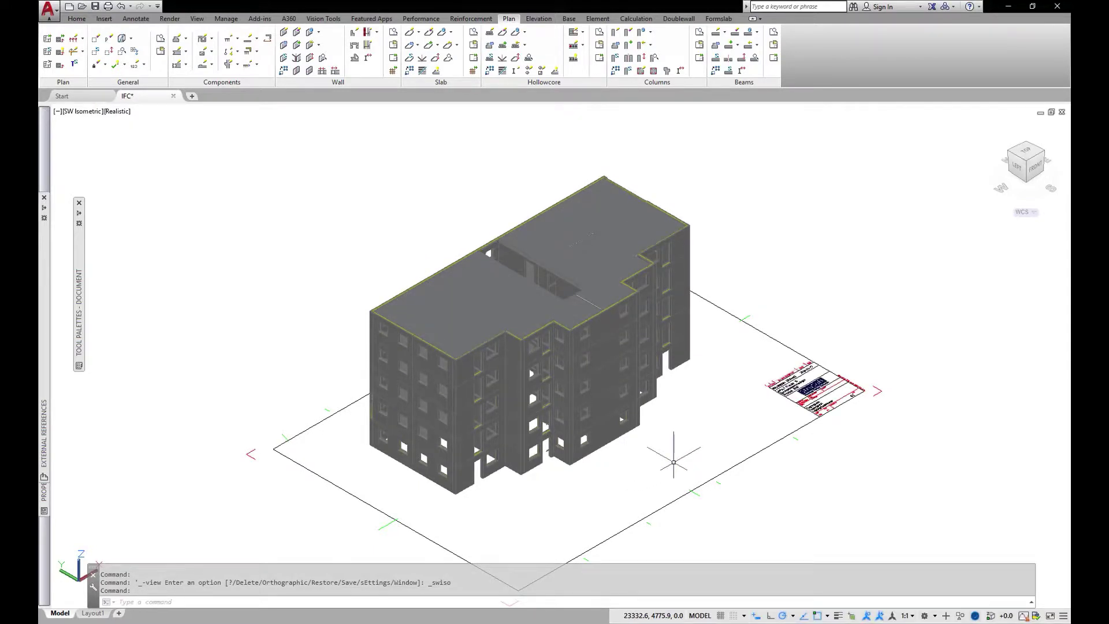
left_click(744, 323)
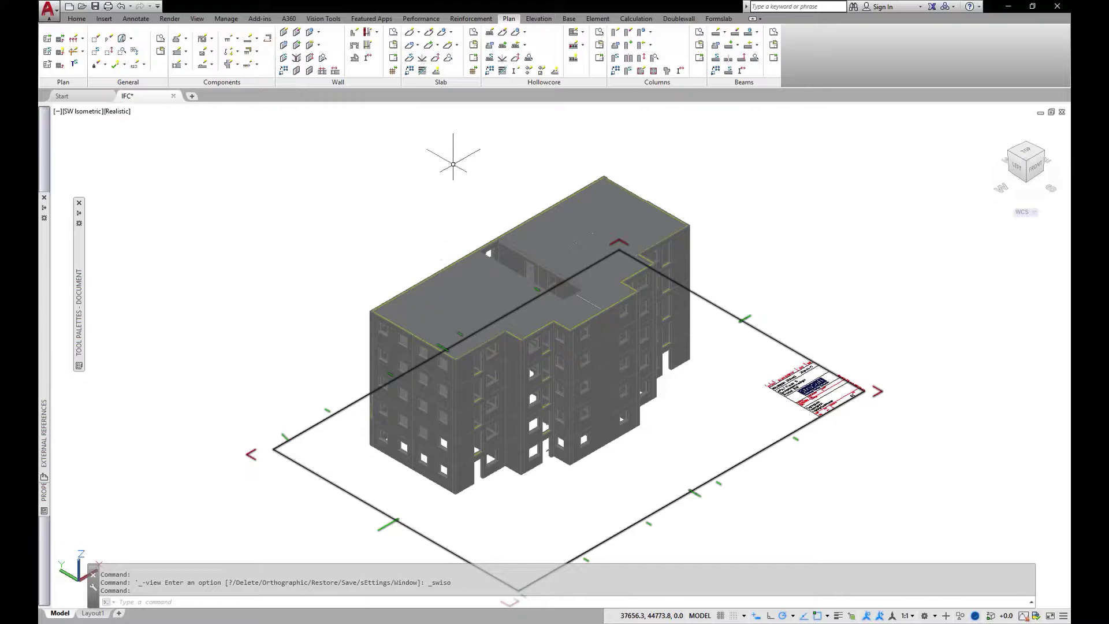
key("Escape")
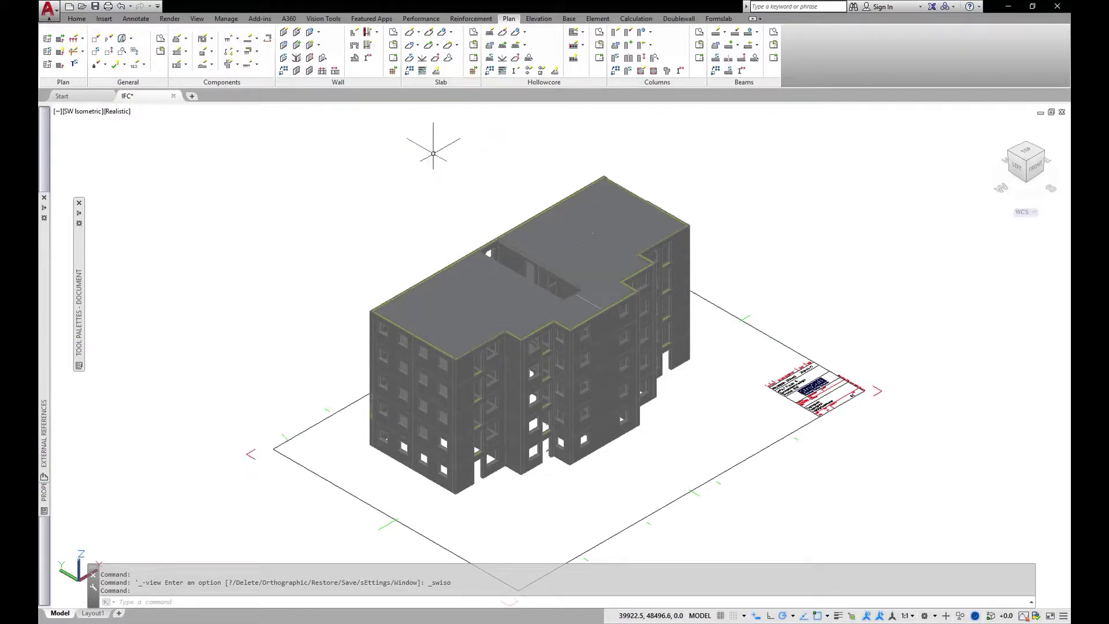
type("op")
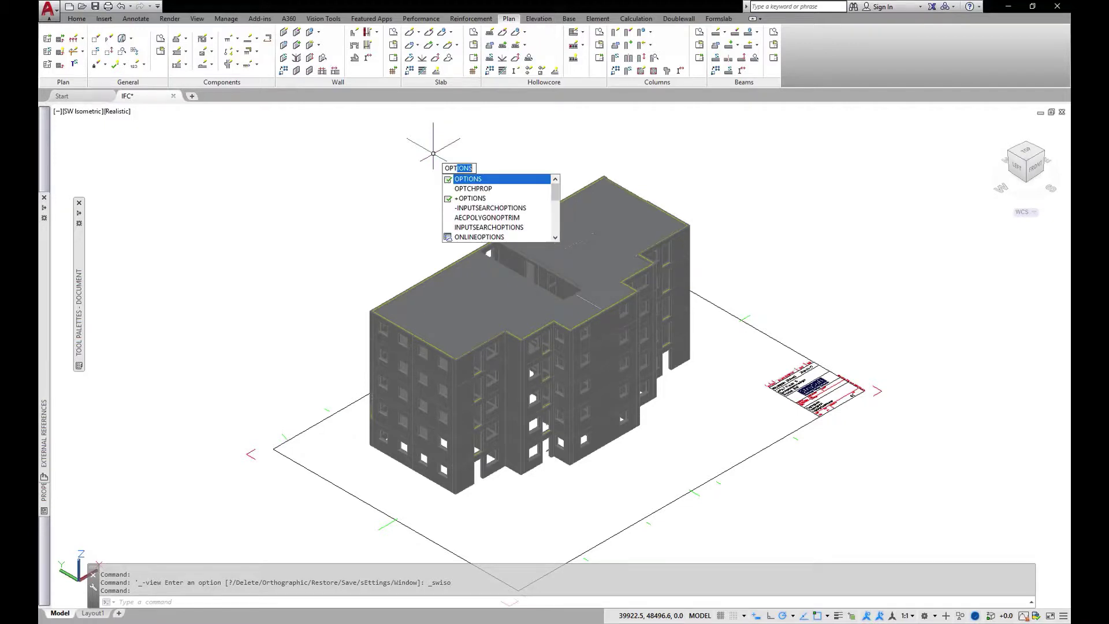
Review the Profiles page of the Options dialog, then close it
key("Return")
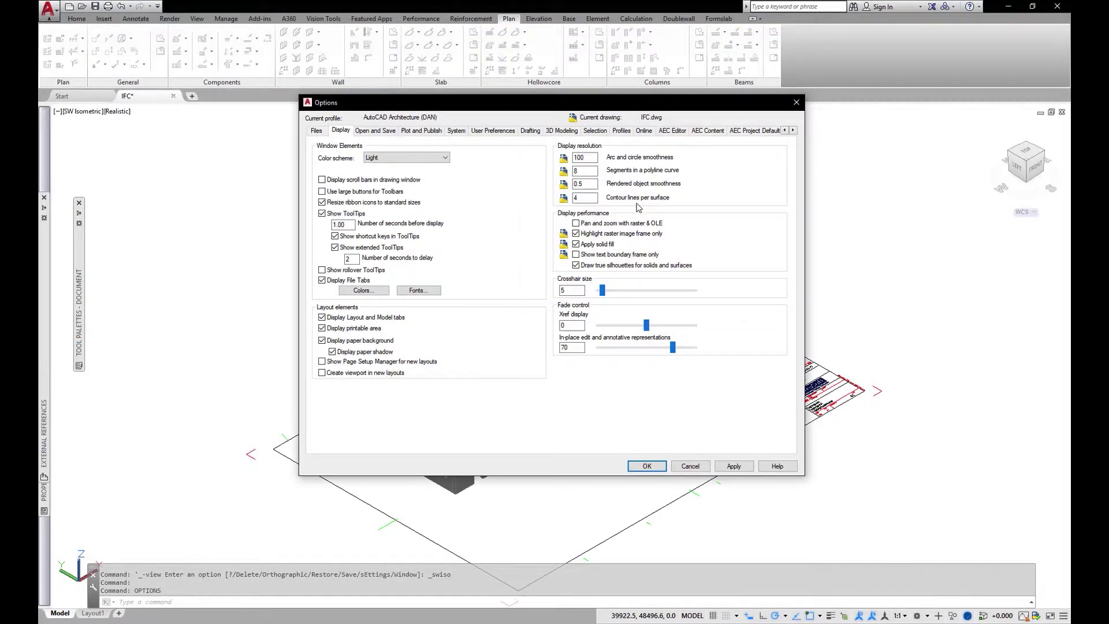
left_click(621, 131)
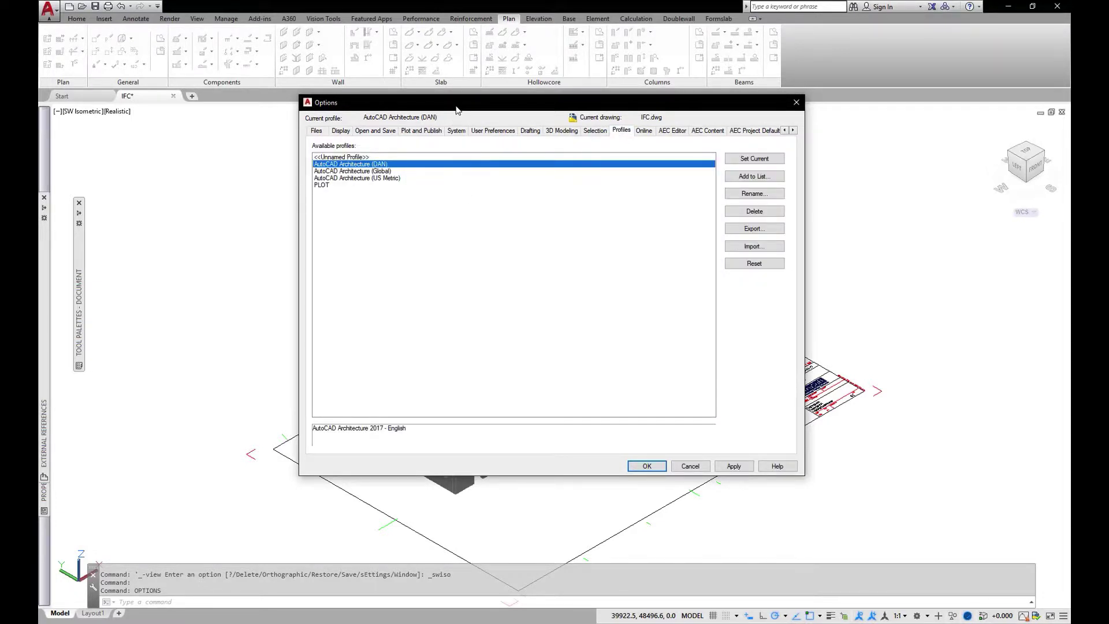
left_click_drag(462, 107, 531, 137)
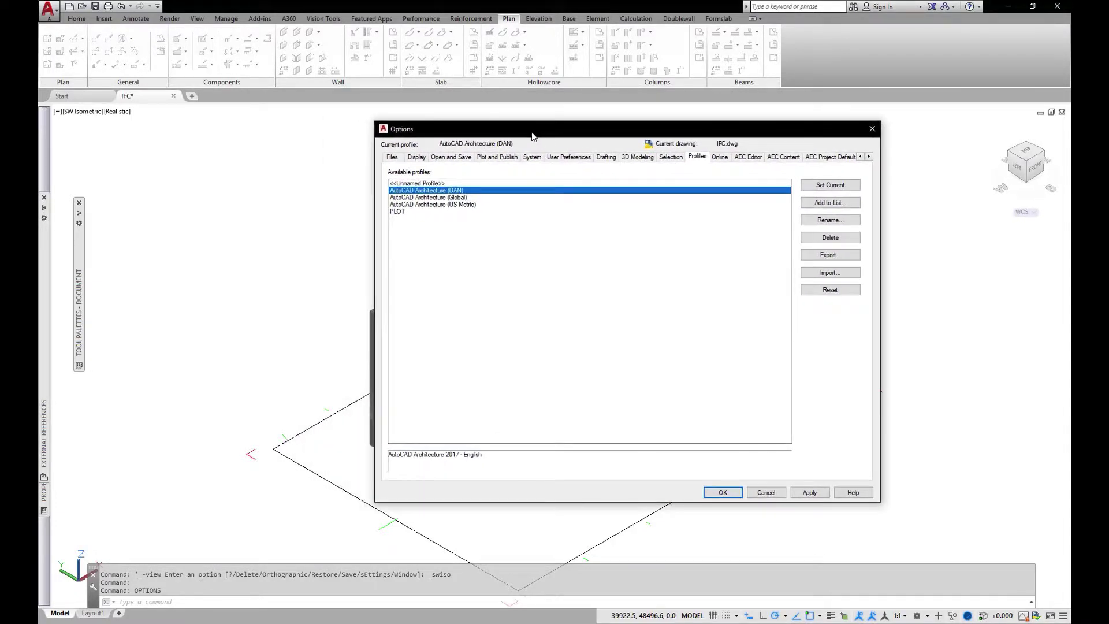
left_click(871, 131)
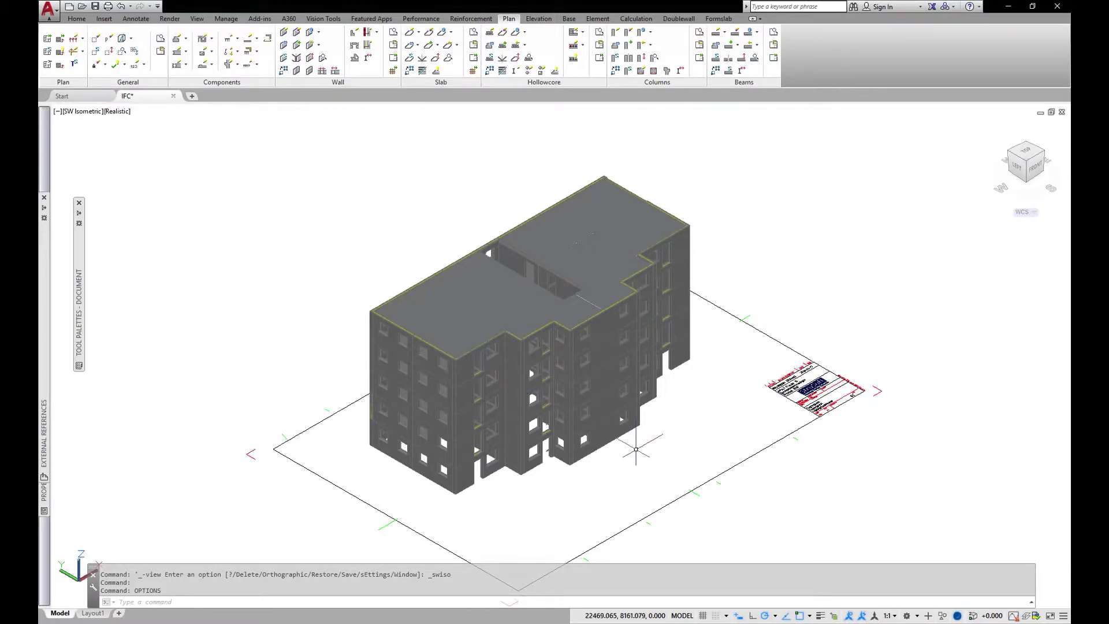
Clear the facade panel selection and display the IMPACT Base ribbon tools
left_click(610, 440)
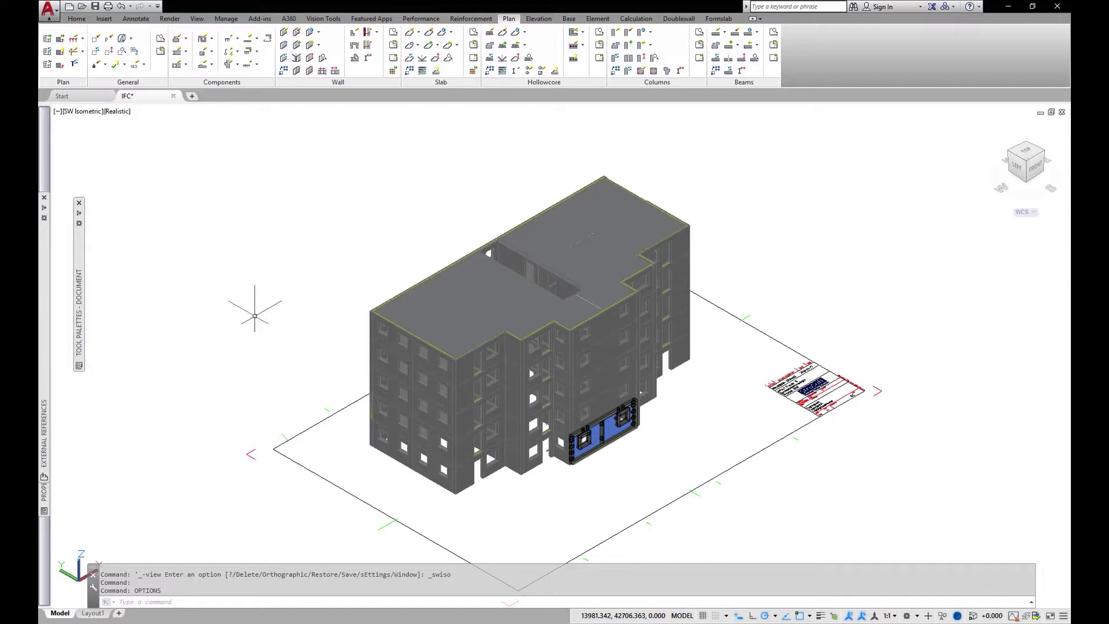
key("Escape")
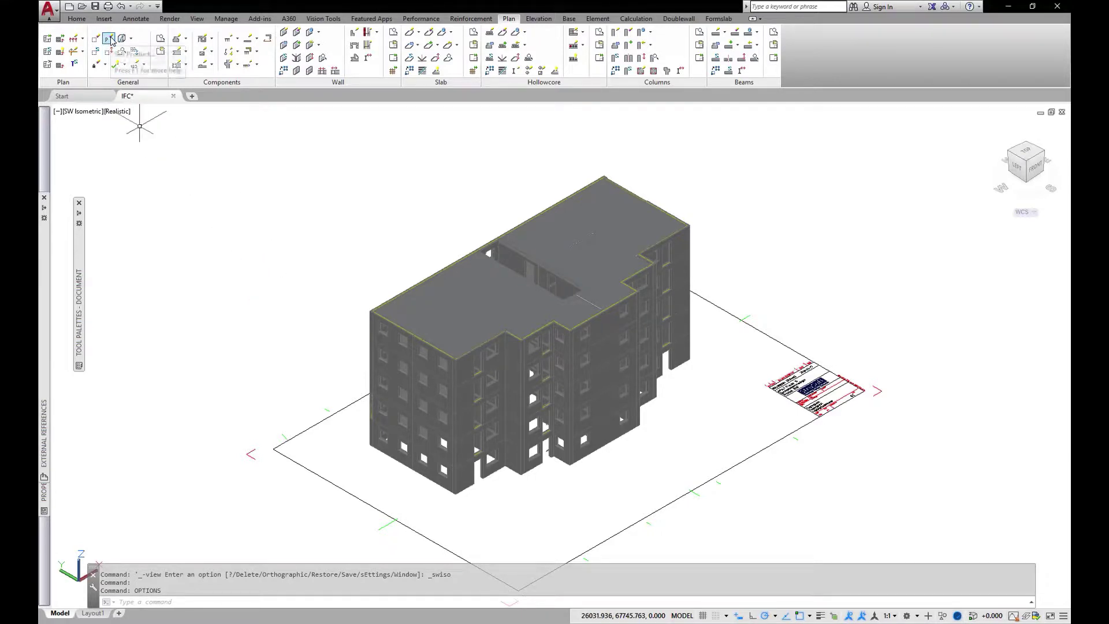
left_click(568, 19)
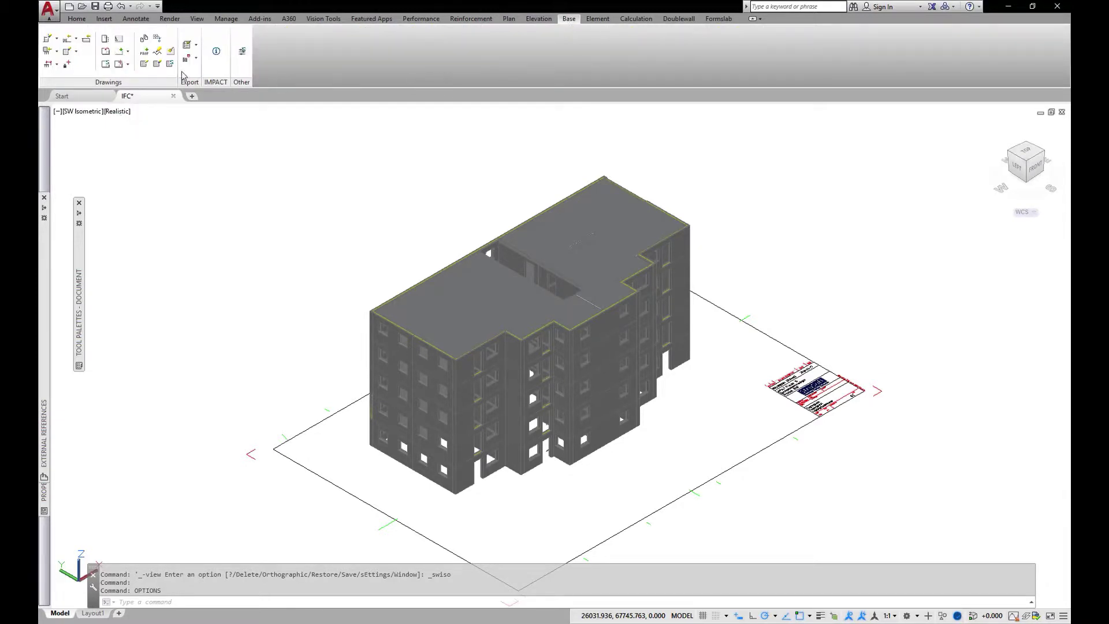
Tick Element area and Element lift in the IMPACT property set's Properties list and confirm
left_click(143, 51)
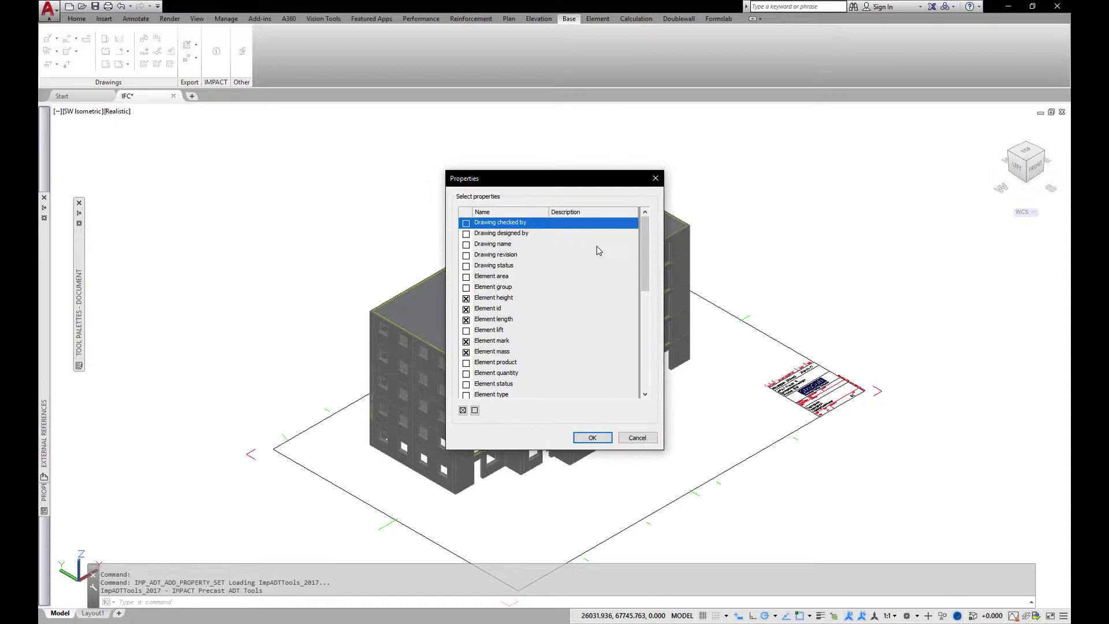
mouse_move(642, 234)
left_mouse_down()
mouse_move(652, 352)
mouse_move(646, 255)
left_mouse_up()
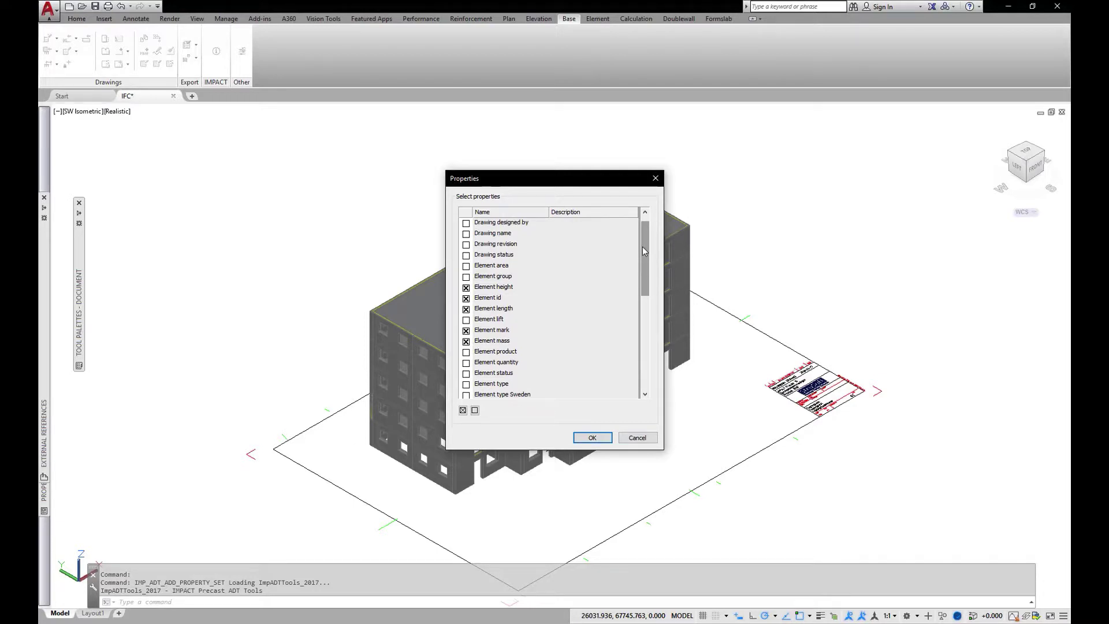
mouse_move(642, 248)
left_mouse_down()
mouse_move(635, 355)
mouse_move(646, 356)
mouse_move(650, 266)
left_mouse_up()
scroll(487, 270, "up", 1)
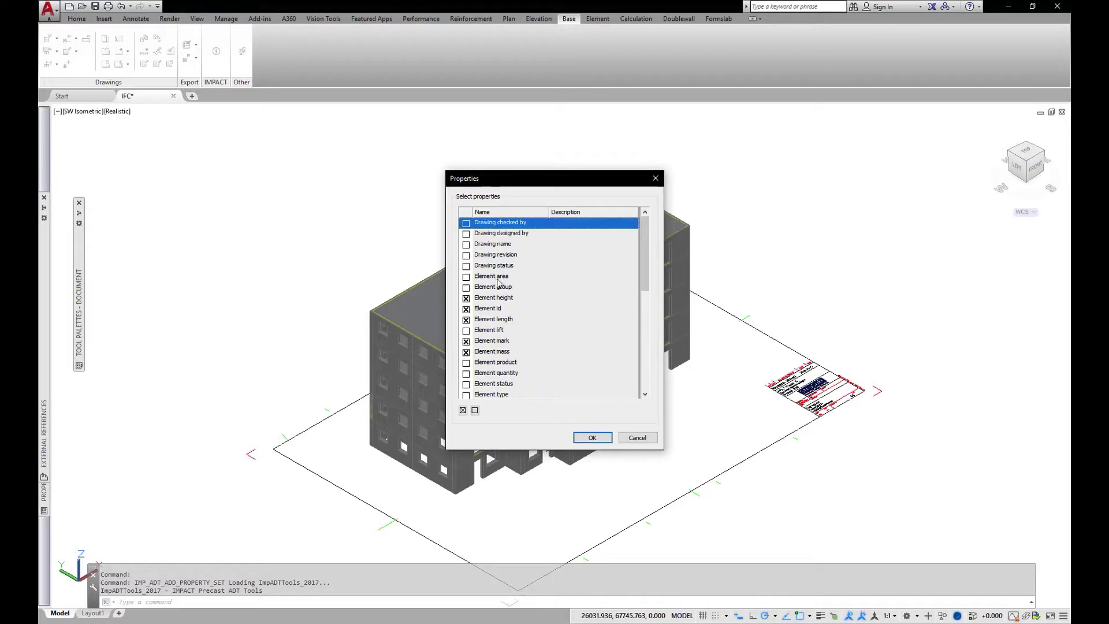
left_click(467, 277)
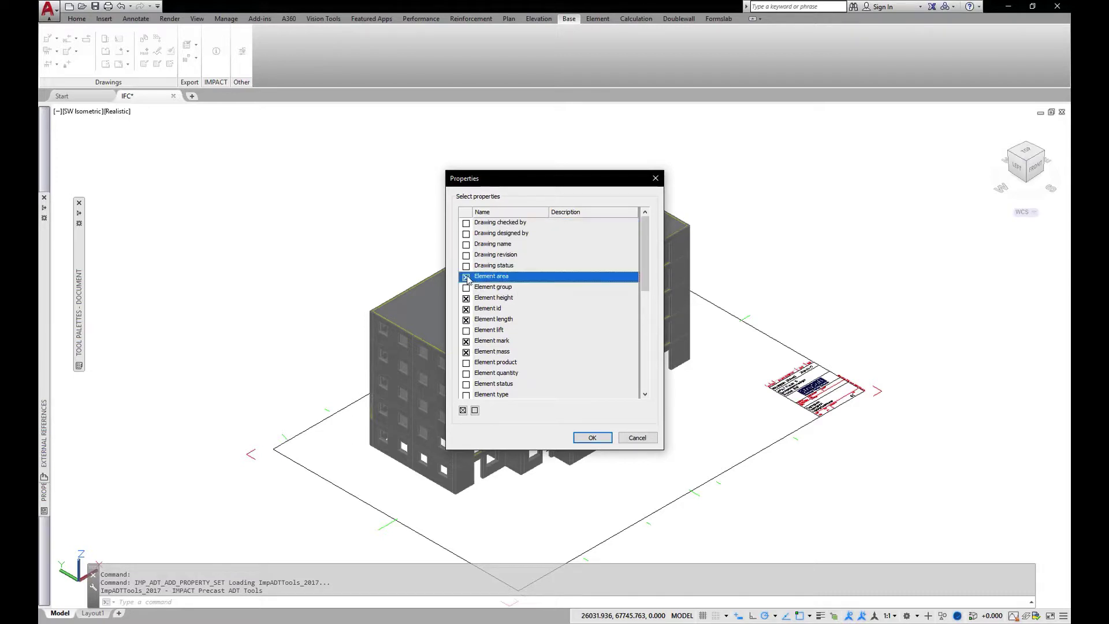
left_click(467, 331)
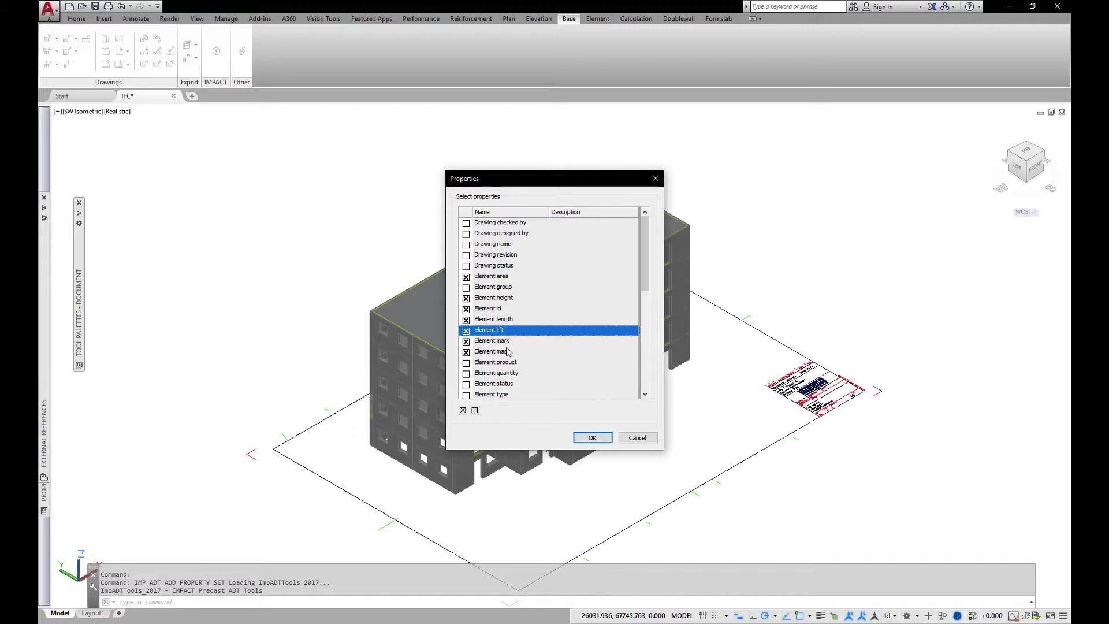
left_click(593, 438)
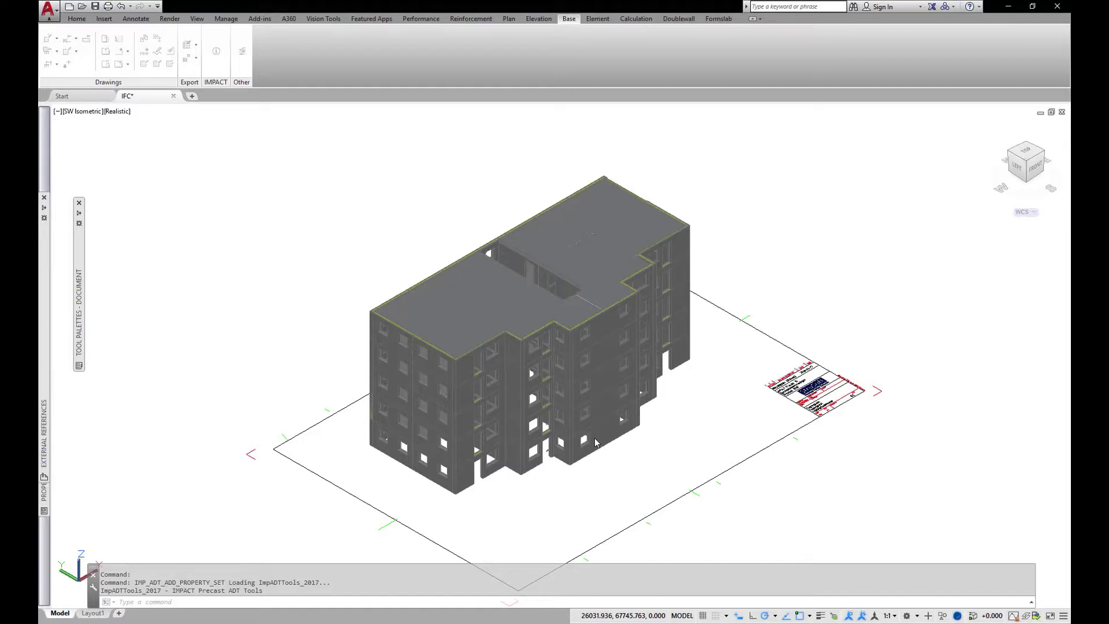
End the IMP_ADT_ADD_PROPERTY_SET command
key("Return")
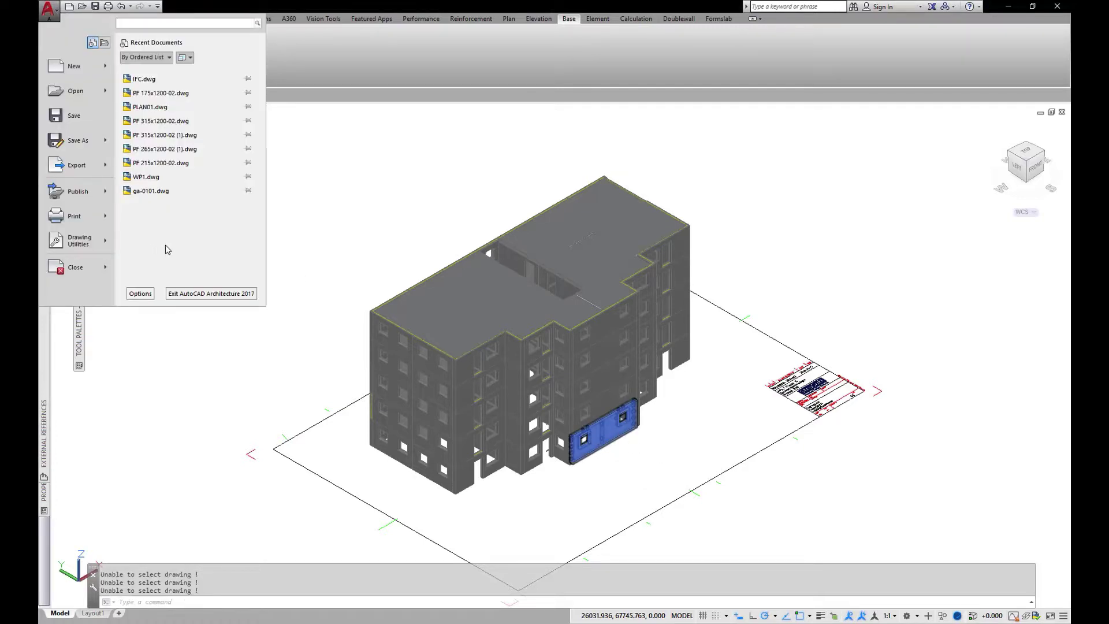
Bring up the Export to IFC dialog from the application menu's Export options
left_click(72, 167)
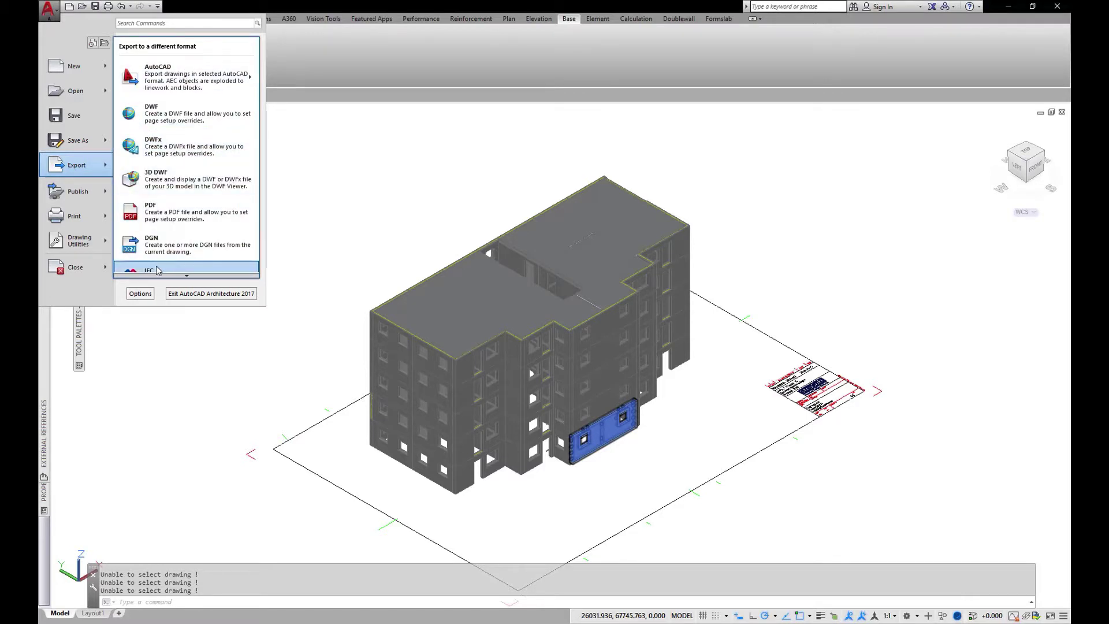
scroll(167, 266, "down", 1)
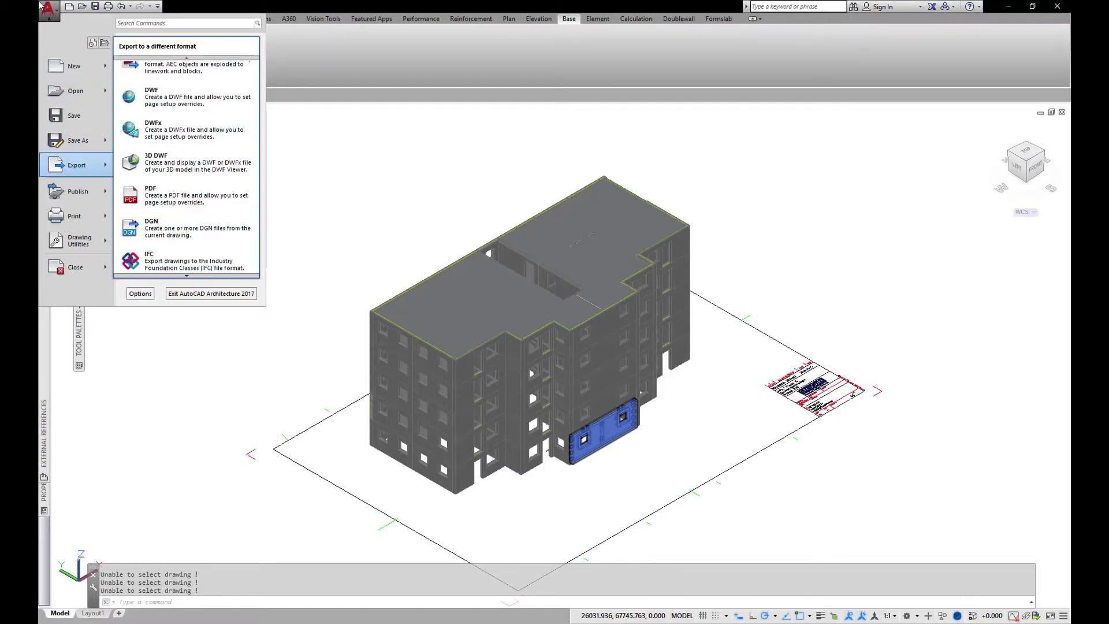
left_click(93, 43)
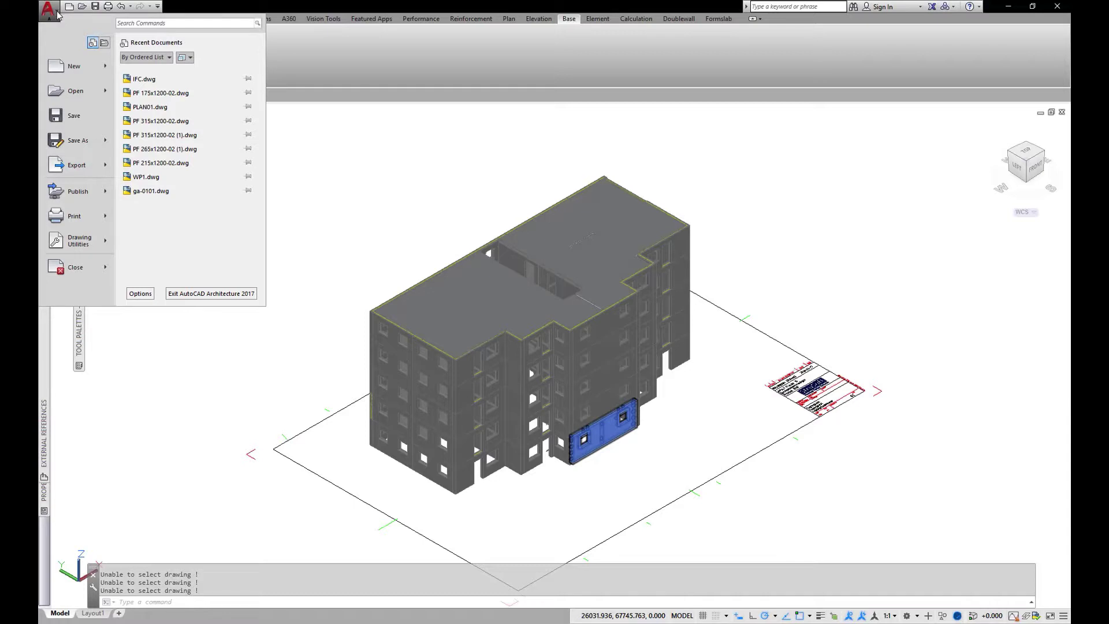
mouse_move(84, 172)
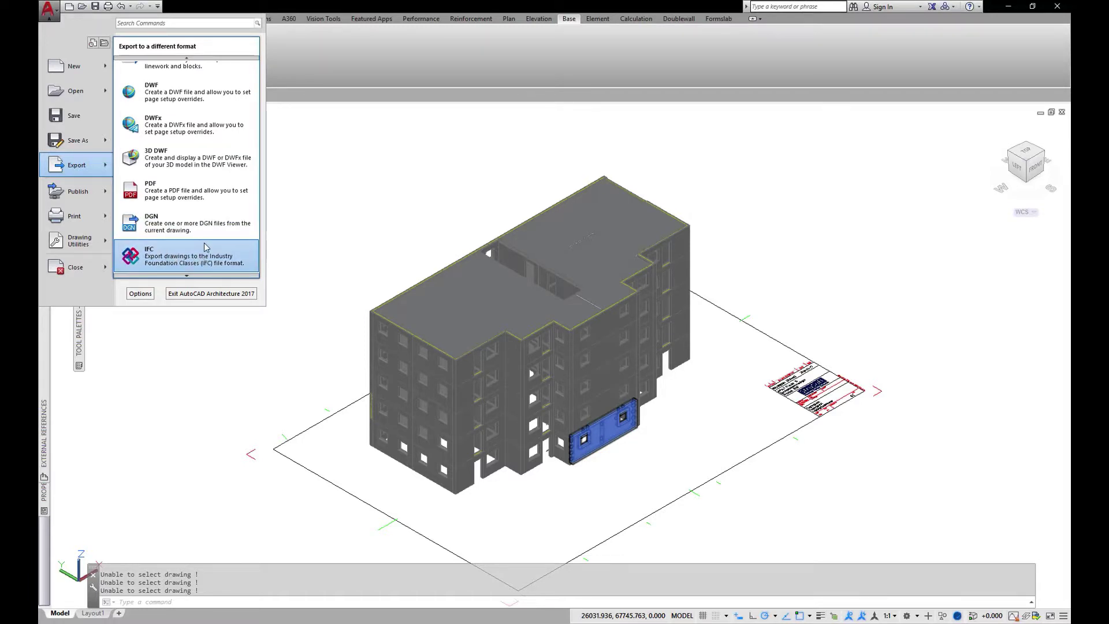
left_click(204, 254)
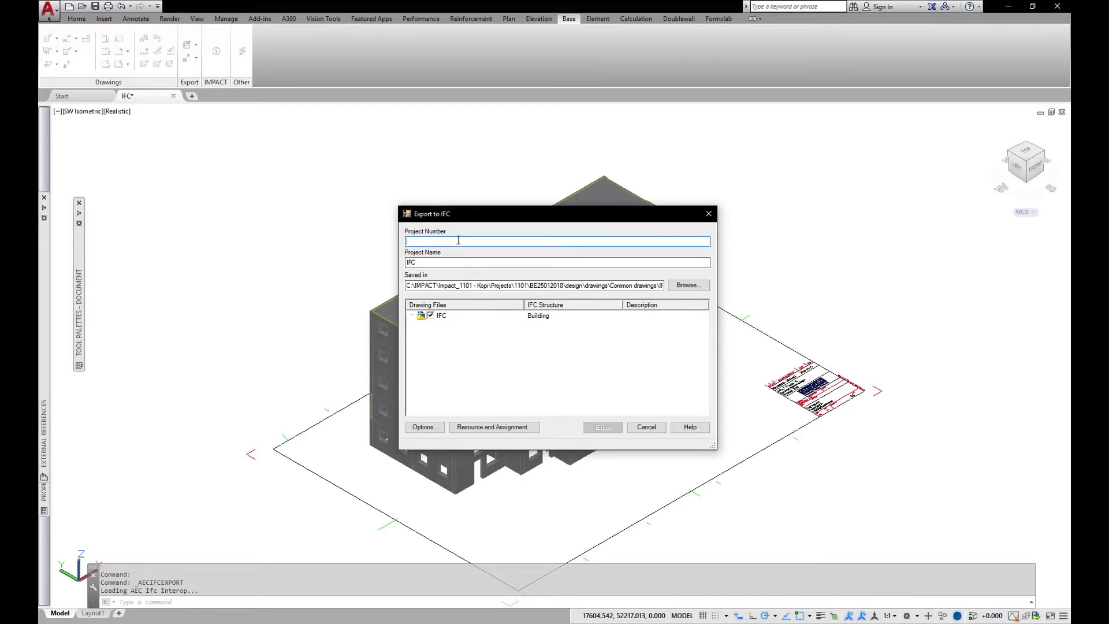
Enter Project Number IFC01 and save the IFC export as IFC.ifc on the Desktop
type("IFC01")
left_click(685, 286)
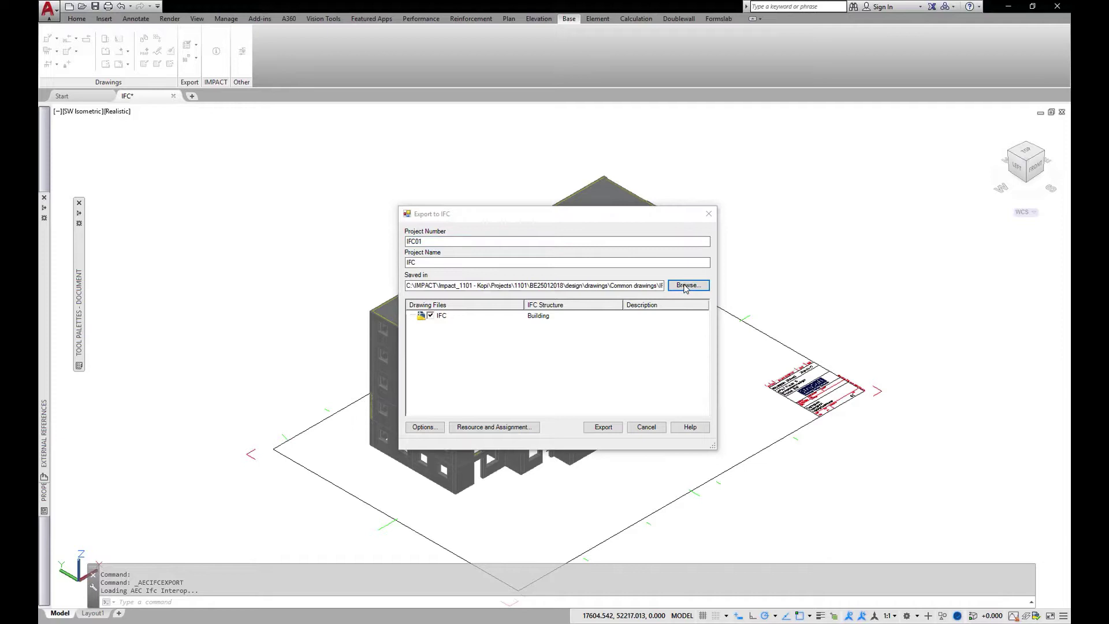
left_click(370, 323)
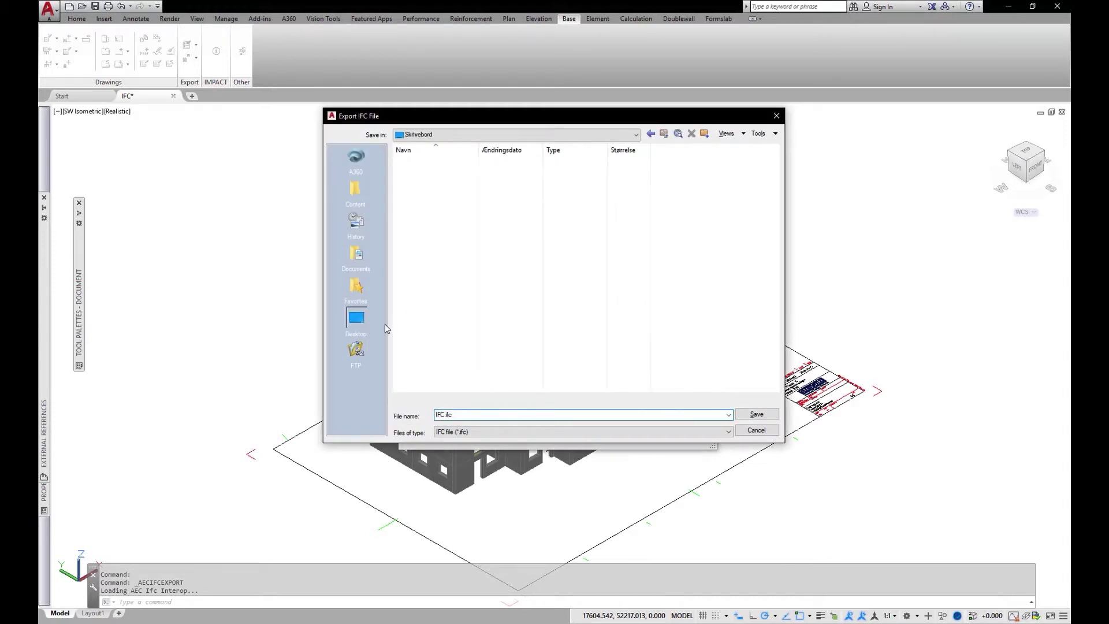
left_click(756, 414)
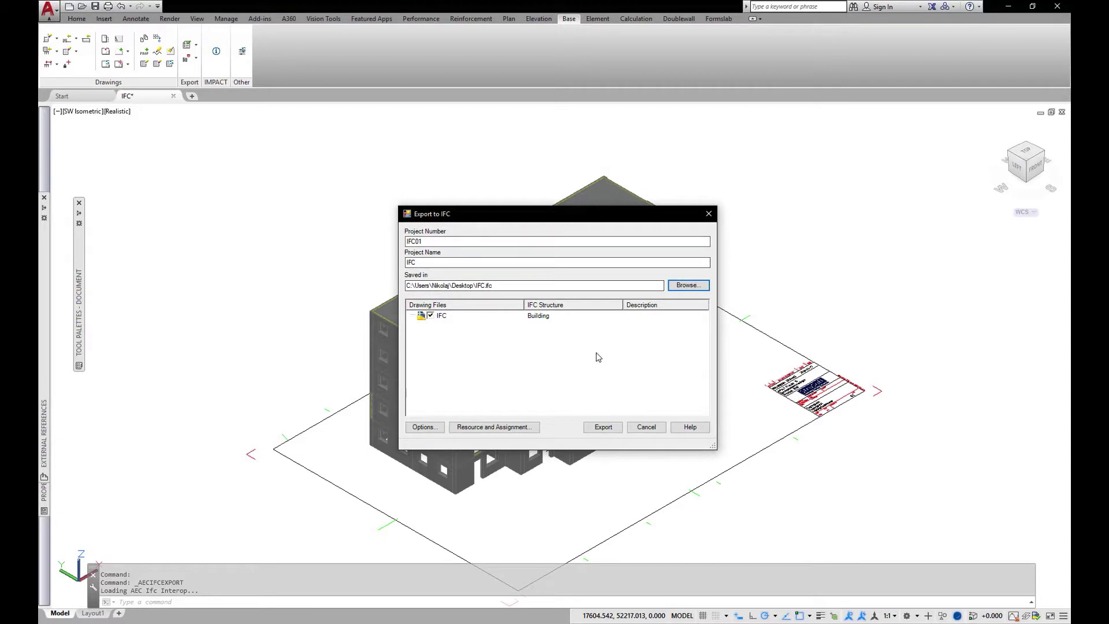
left_click_drag(595, 220, 593, 191)
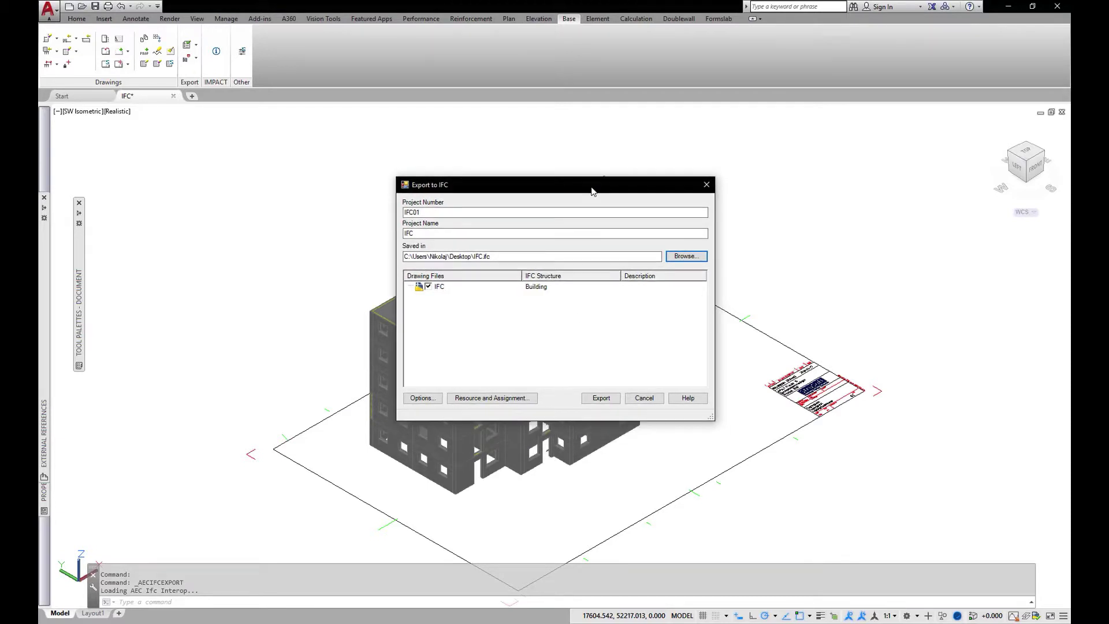
Run the IFC export, then launch Solibri Model Viewer v9.5 from Start search
left_click(601, 399)
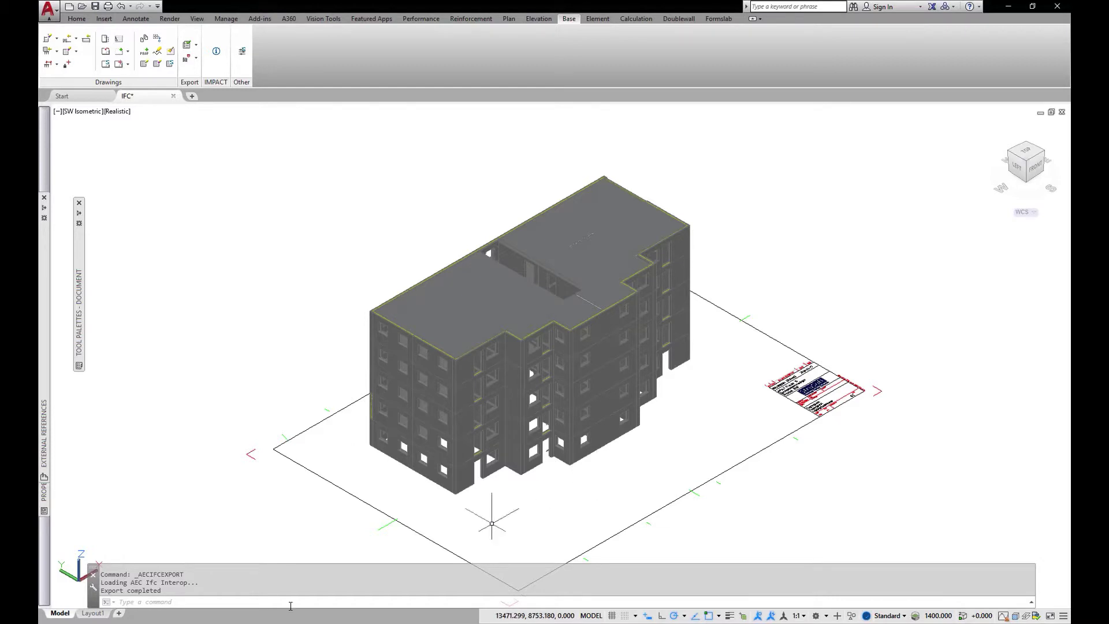
key("super")
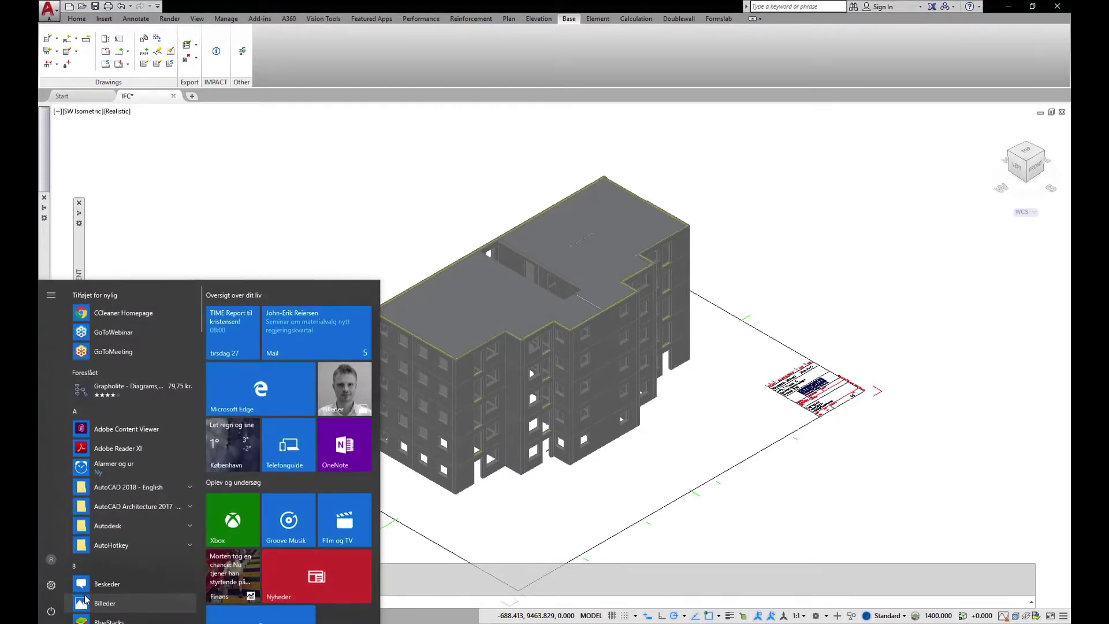
type("solibr")
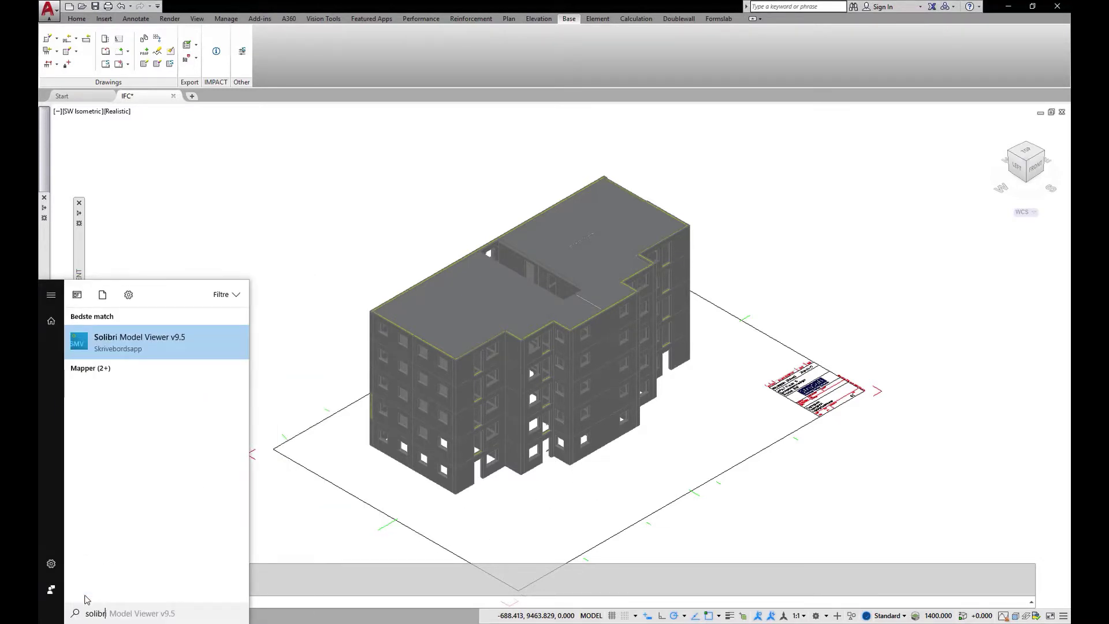
key("Return")
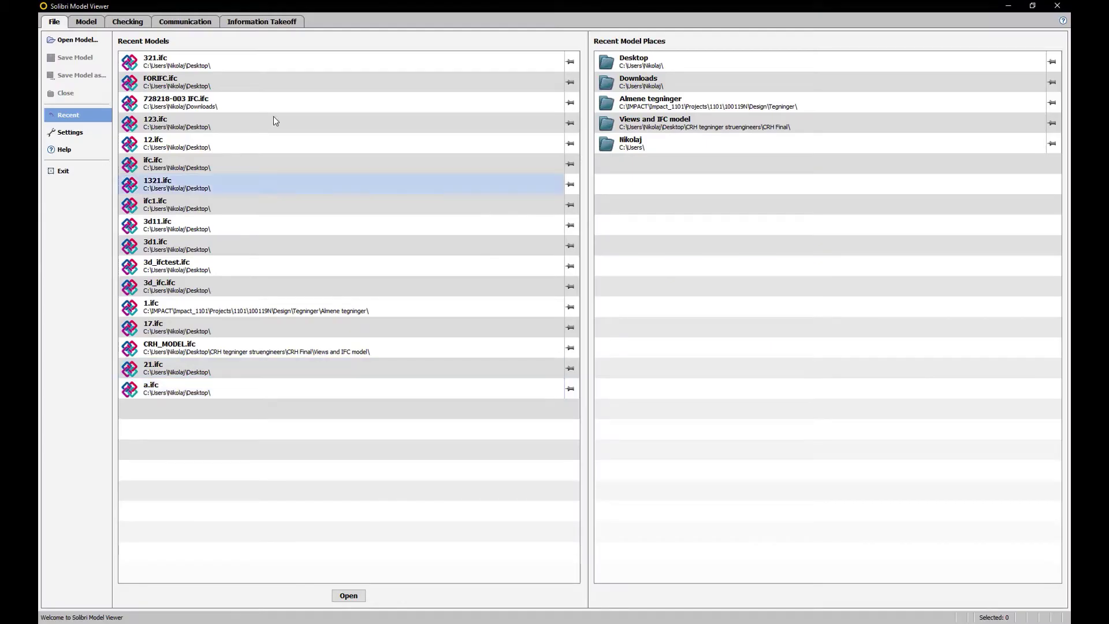
Open IFC.ifc from the Desktop in Solibri Model Viewer
left_click(71, 41)
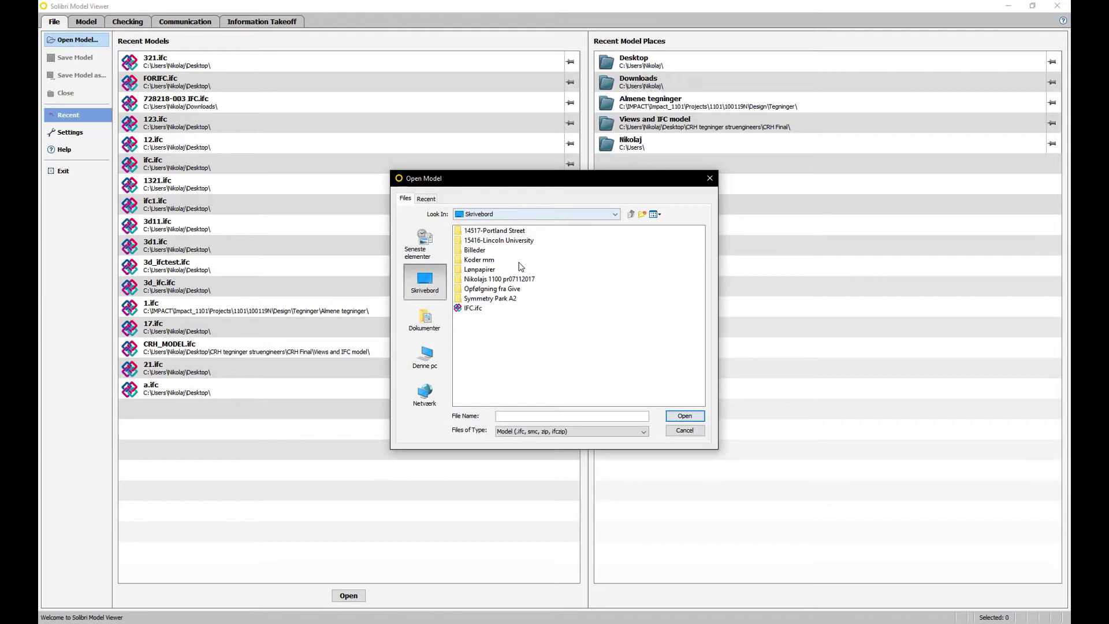
left_click(473, 308)
left_click(685, 416)
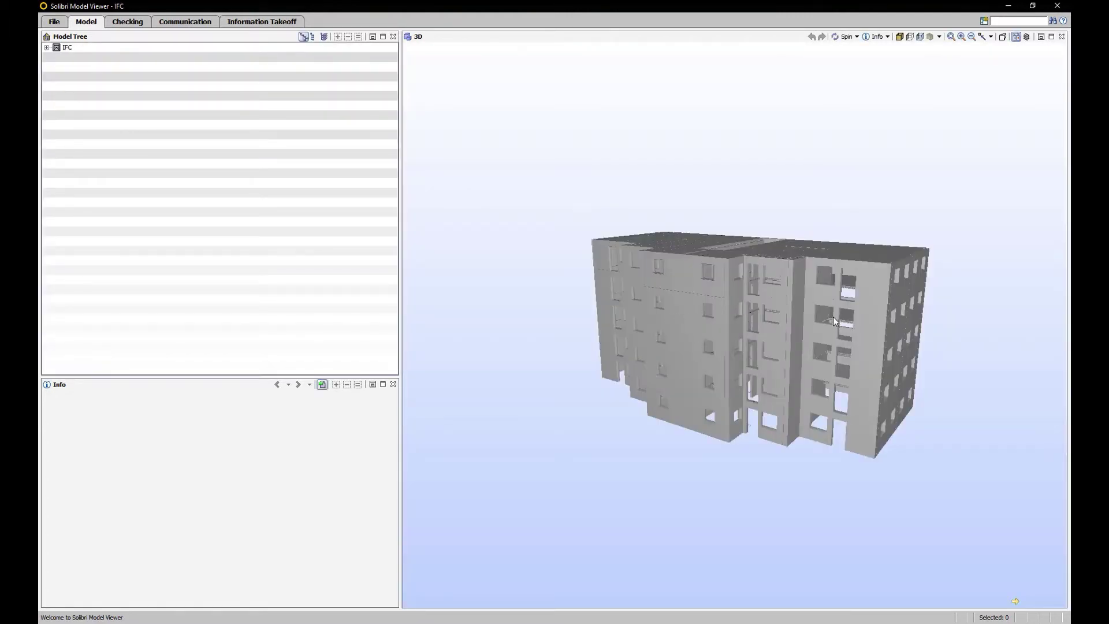
Select a top-floor wall panel and show its IMPACT tab: Element_mark SW4007, Element_mass 11,912
scroll(756, 317, "up", 3)
scroll(756, 317, "down", 1)
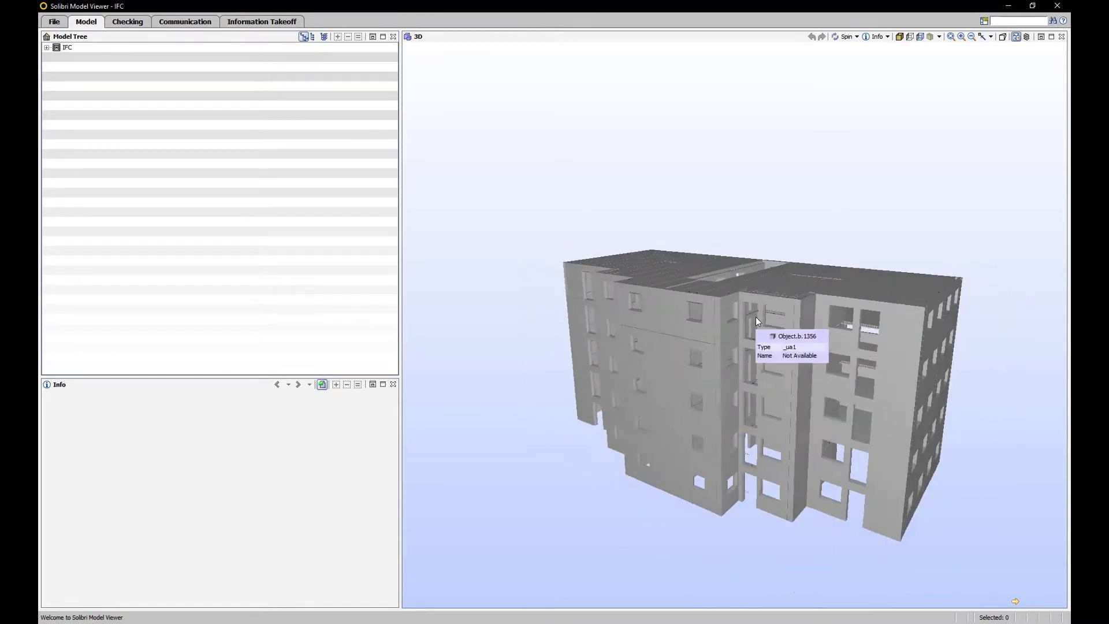
left_click(667, 308)
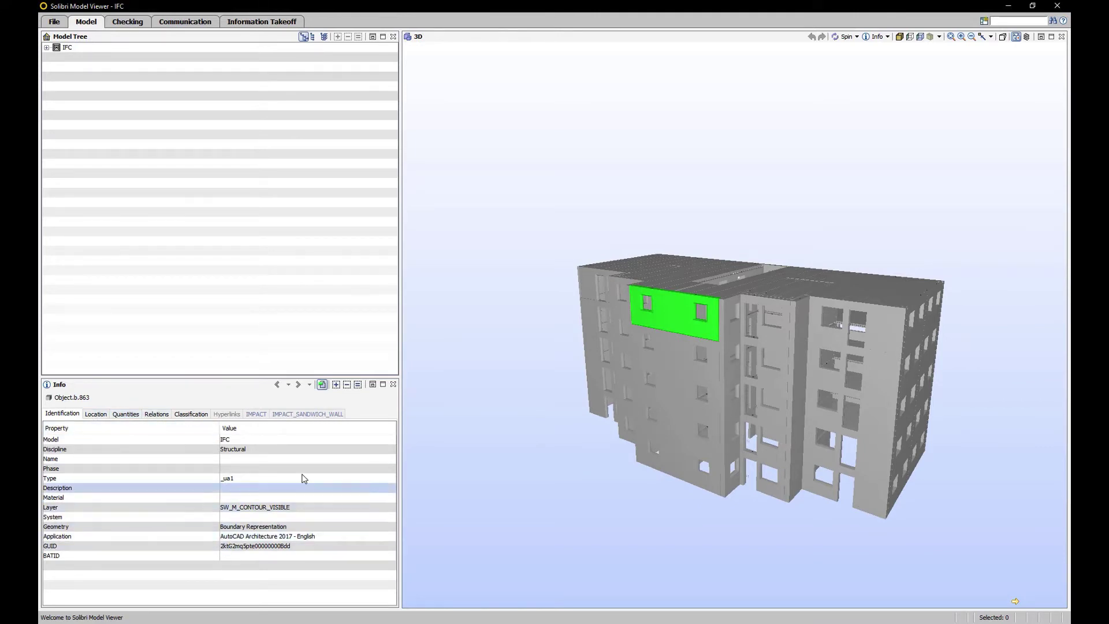
left_click(255, 414)
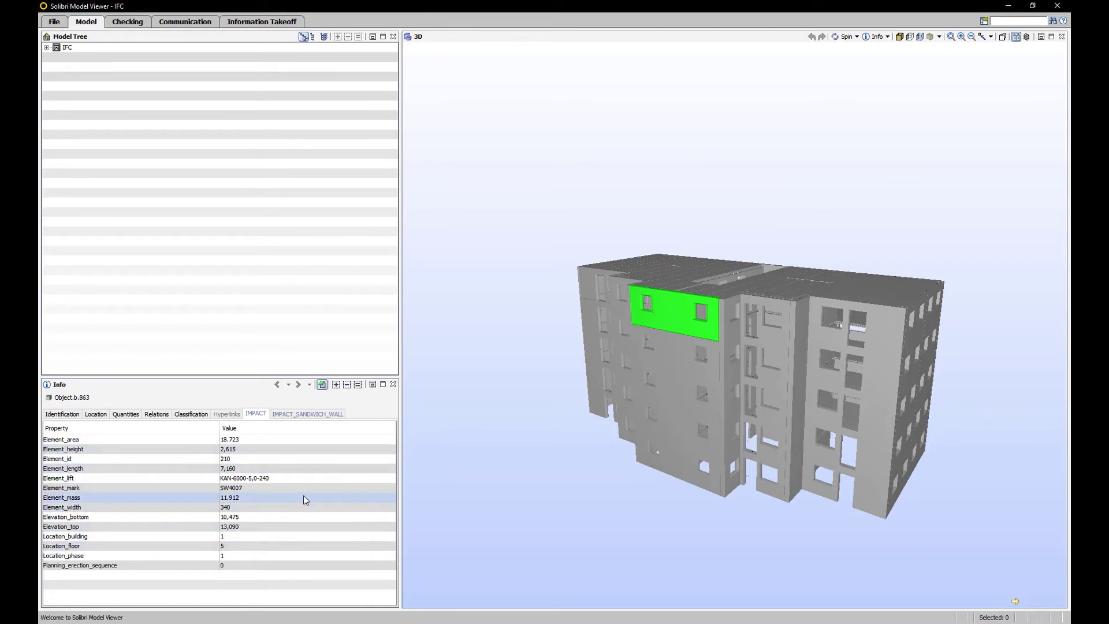
scroll(688, 287, "up", 10)
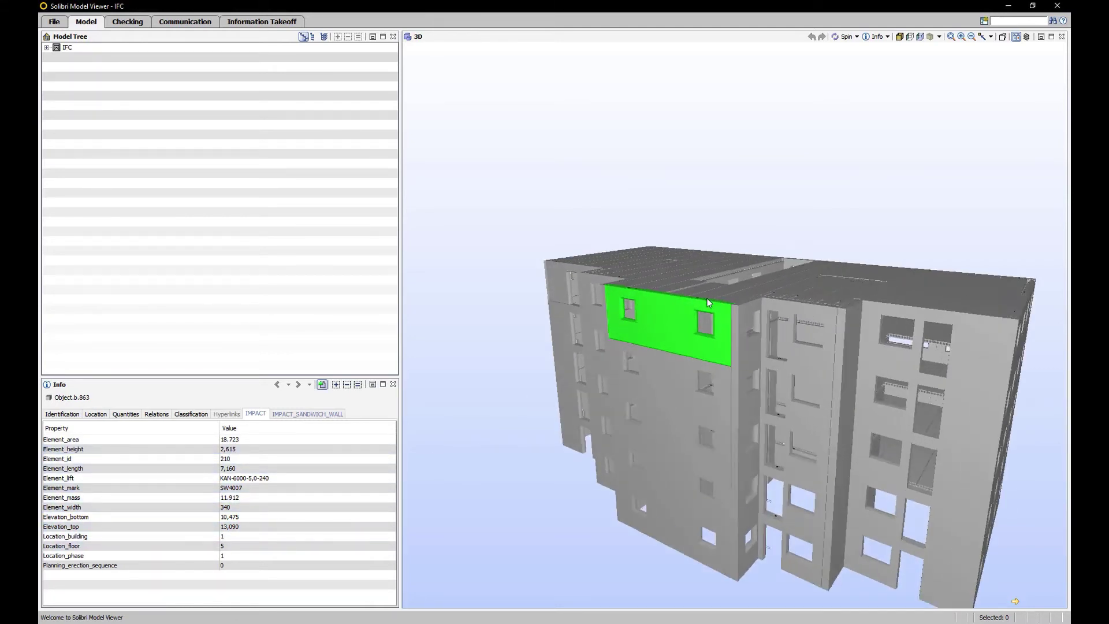
scroll(704, 285, "up", 8)
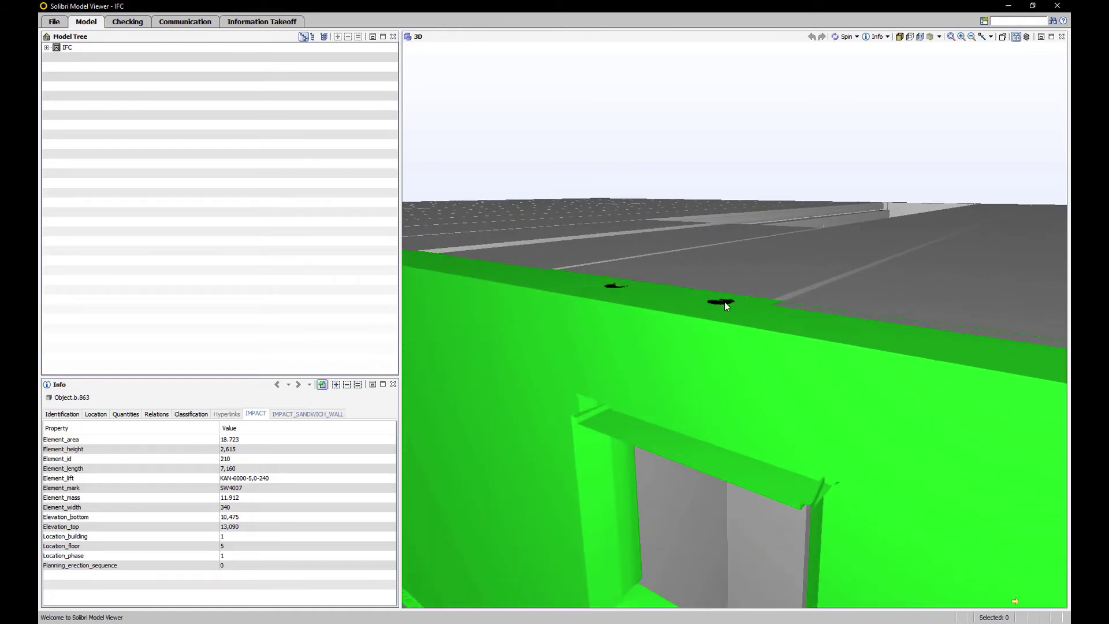
Select the wall-top lifting insert and show IMPACT_COMPONENT: KAN-6000-5,0-240, name 0162
left_click(726, 302)
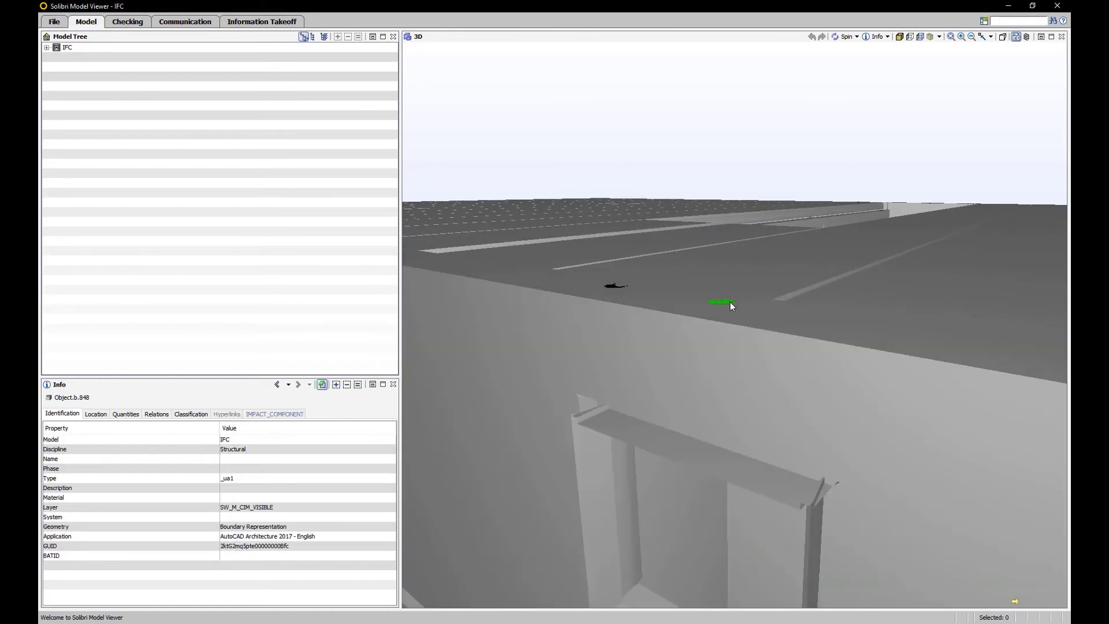
left_click(283, 413)
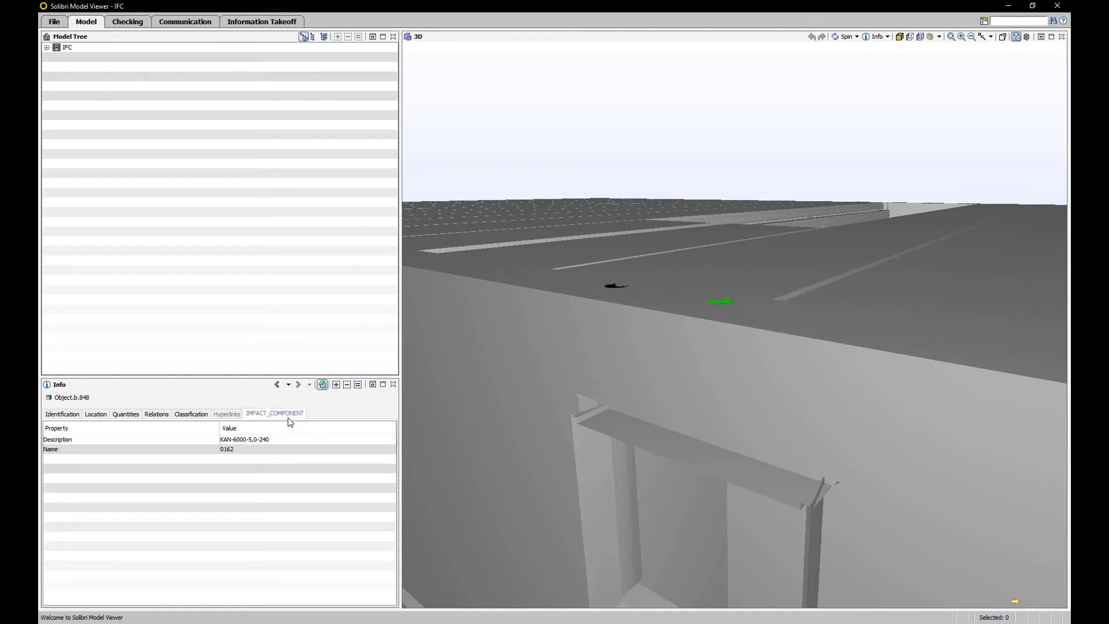
left_click(248, 450)
scroll(684, 405, "down", 10)
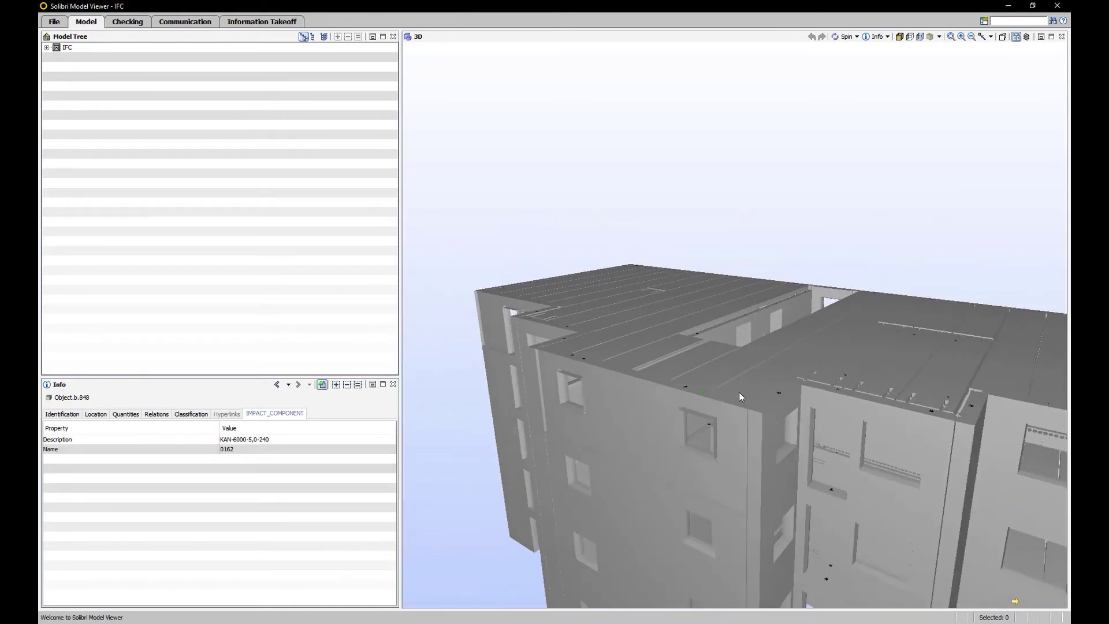
mouse_move(746, 371)
left_mouse_down()
mouse_move(800, 382)
mouse_move(768, 398)
mouse_move(717, 398)
mouse_move(731, 469)
mouse_move(757, 393)
left_mouse_up()
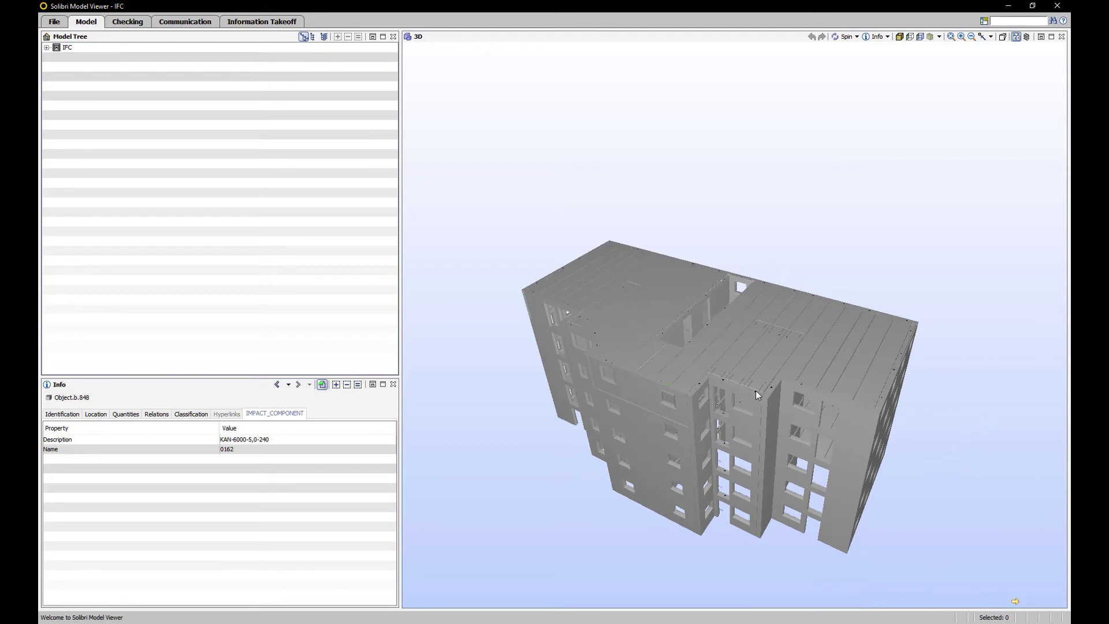
Select a hollow-core roof slab and show its IMPACT_HOLLOW_CORE properties, material Concrete
left_click(750, 362)
left_click(290, 415)
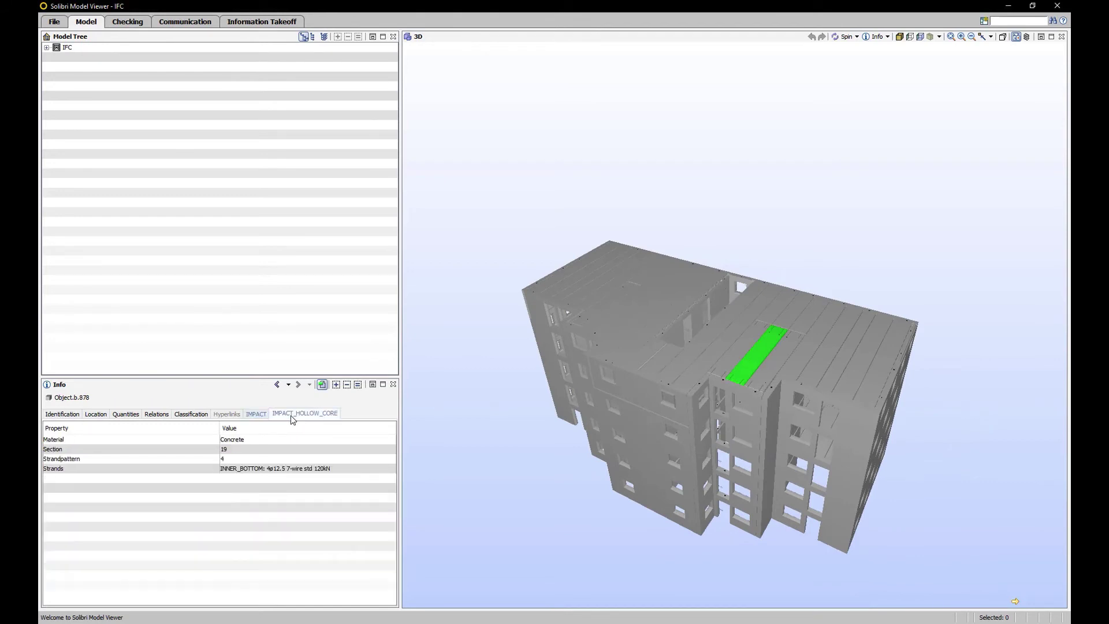
left_click(248, 440)
Show the upper wall panel's IMPACT_SANDWICH_WALL layers: concrete 120, mineral wool 150, concrete 70
left_click(680, 413)
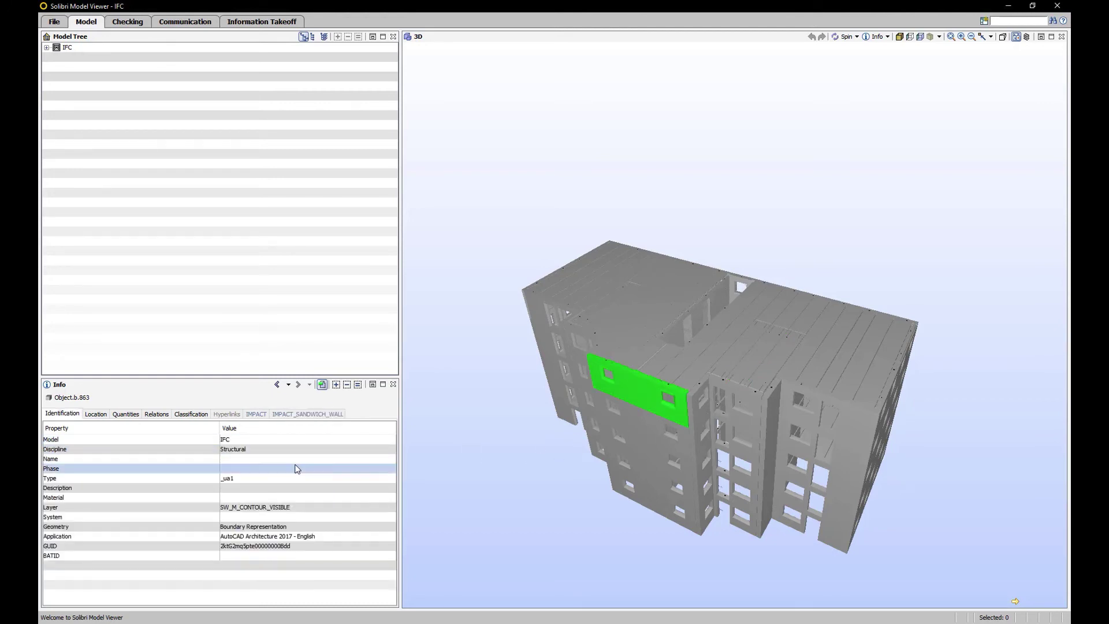
left_click(323, 414)
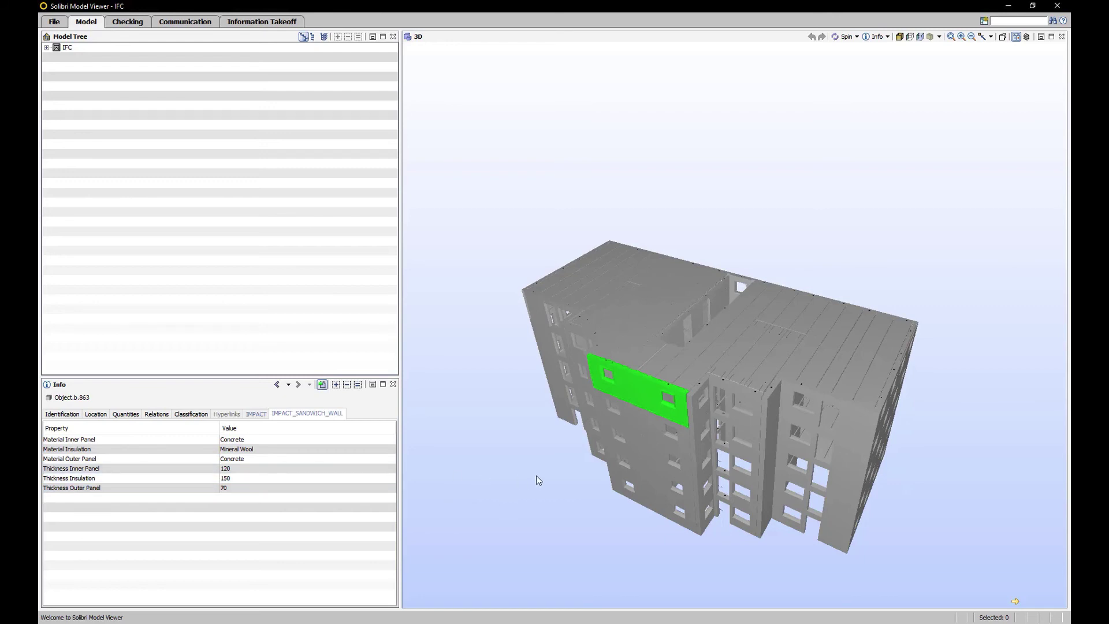
mouse_move(765, 467)
left_mouse_down()
mouse_move(807, 368)
mouse_move(743, 364)
mouse_move(745, 412)
mouse_move(732, 377)
mouse_move(771, 386)
left_mouse_up()
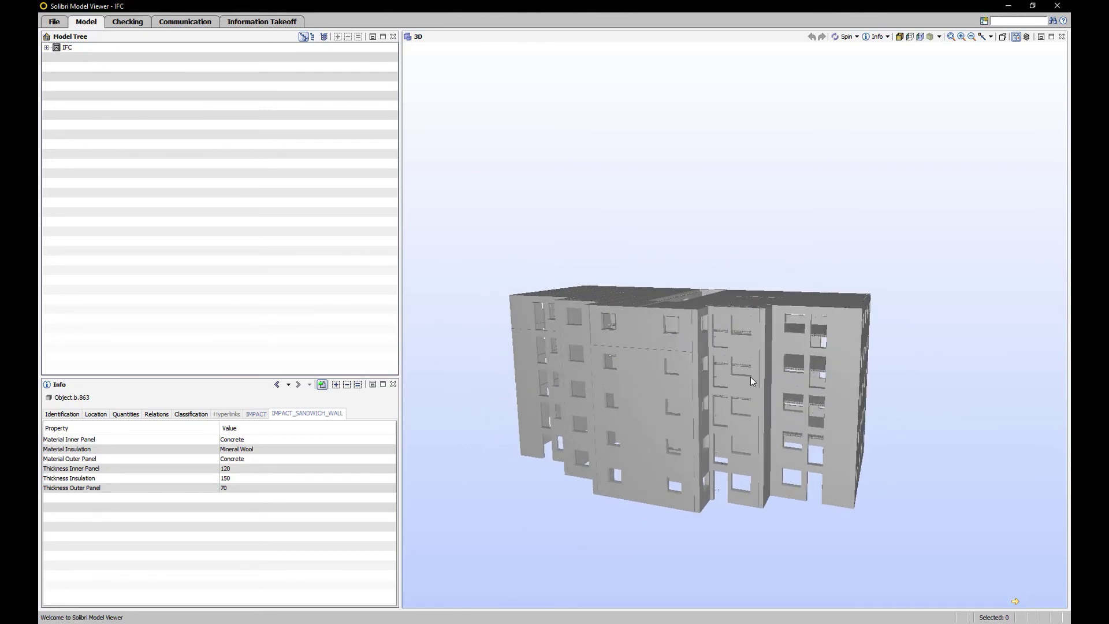
left_click_drag(775, 342, 711, 384)
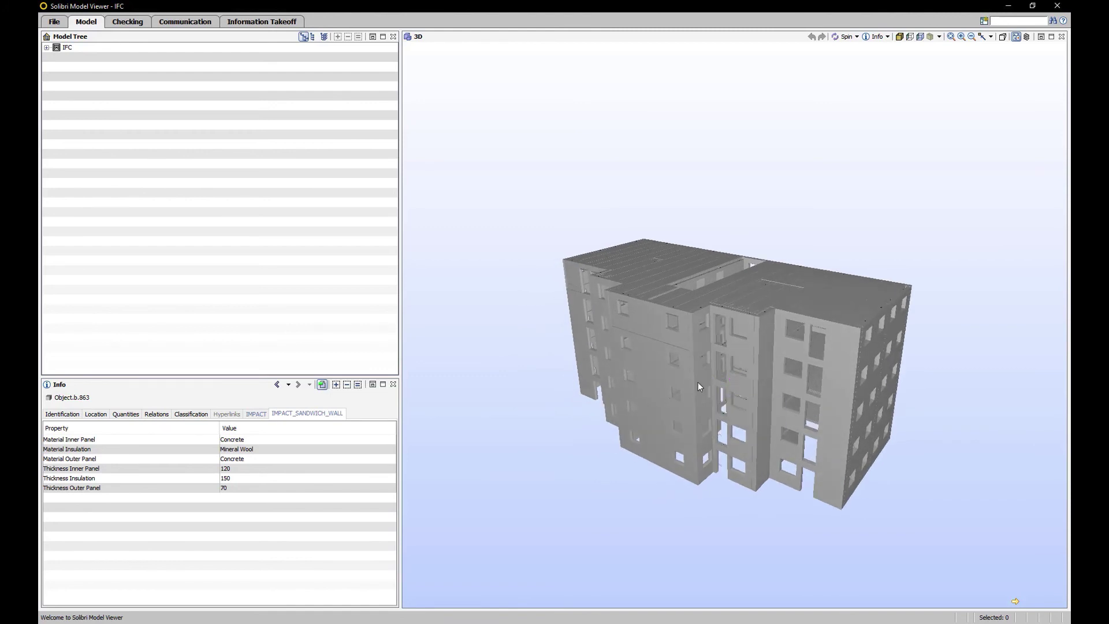
scroll(738, 361, "up", 2)
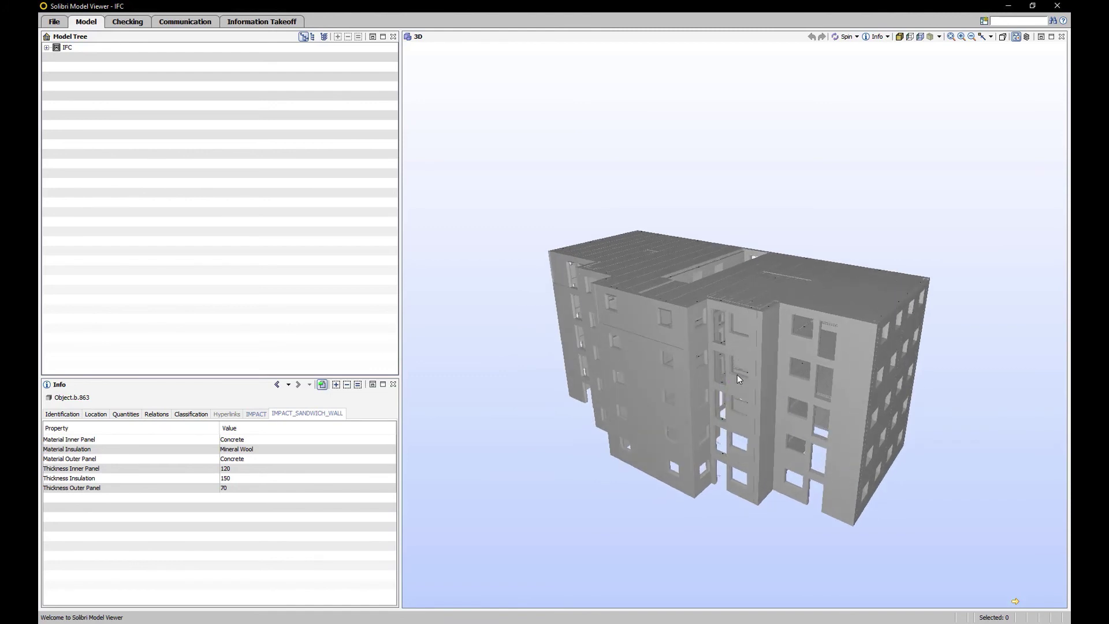
left_click_drag(751, 351, 720, 378)
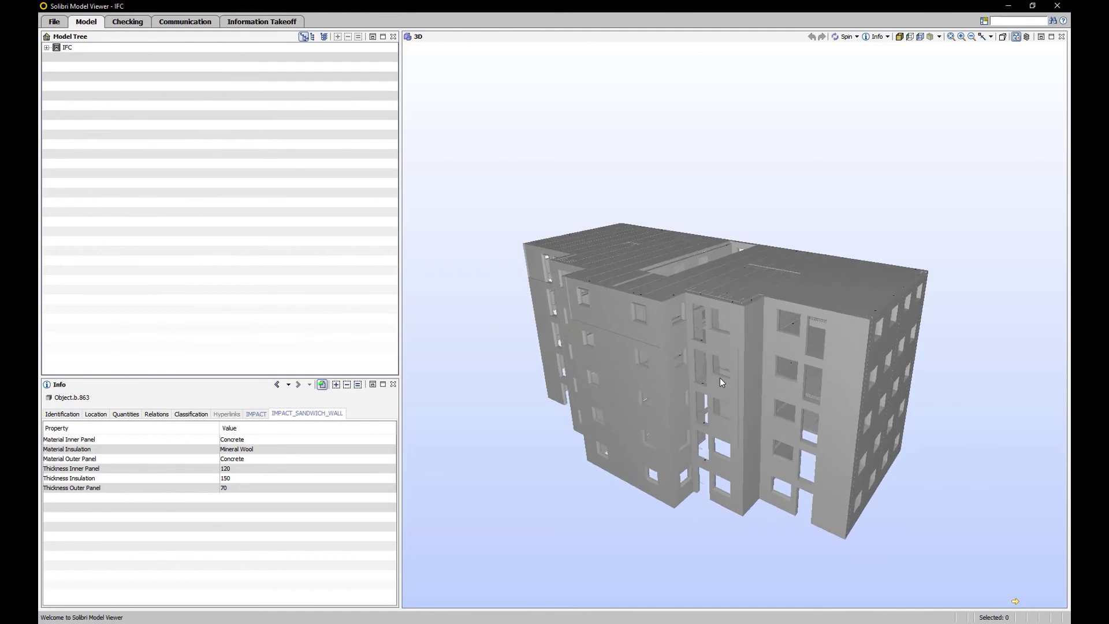